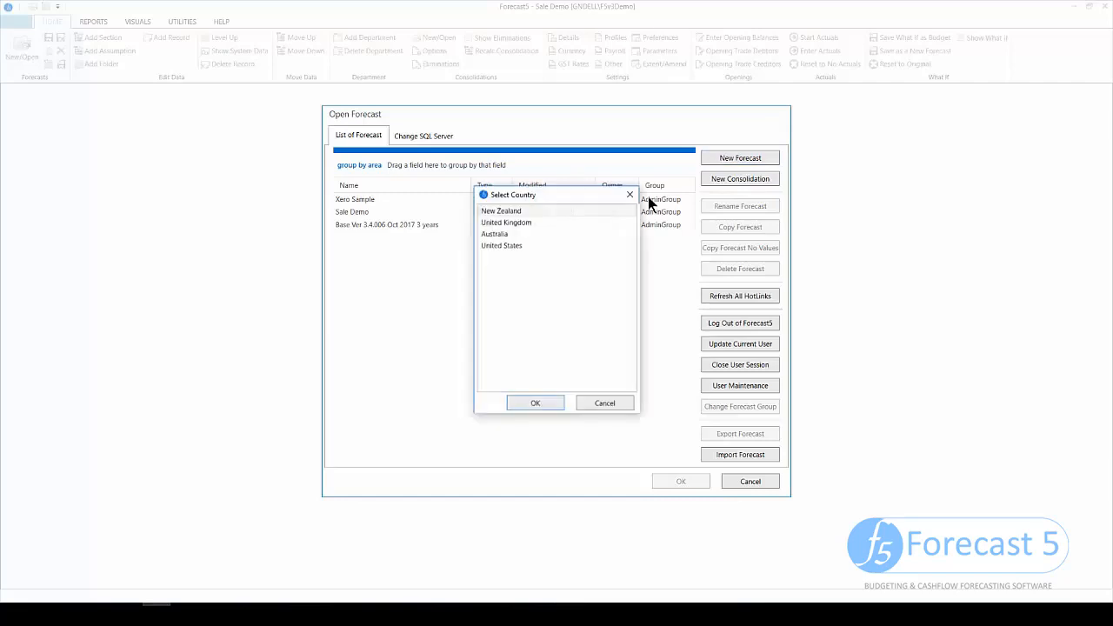
# - Create a New Zealand forecast for company Demo starting April 2017 and view its Sales section
pyautogui.click(561, 403)
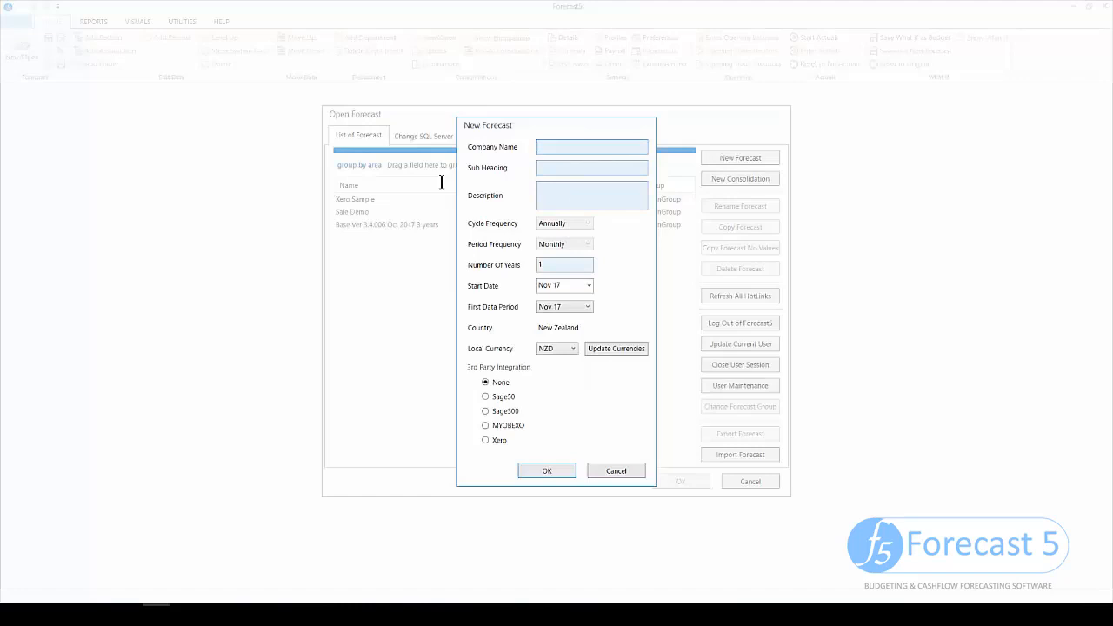
pyautogui.write('Demo')
pyautogui.press('Tab')
pyautogui.click(588, 287)
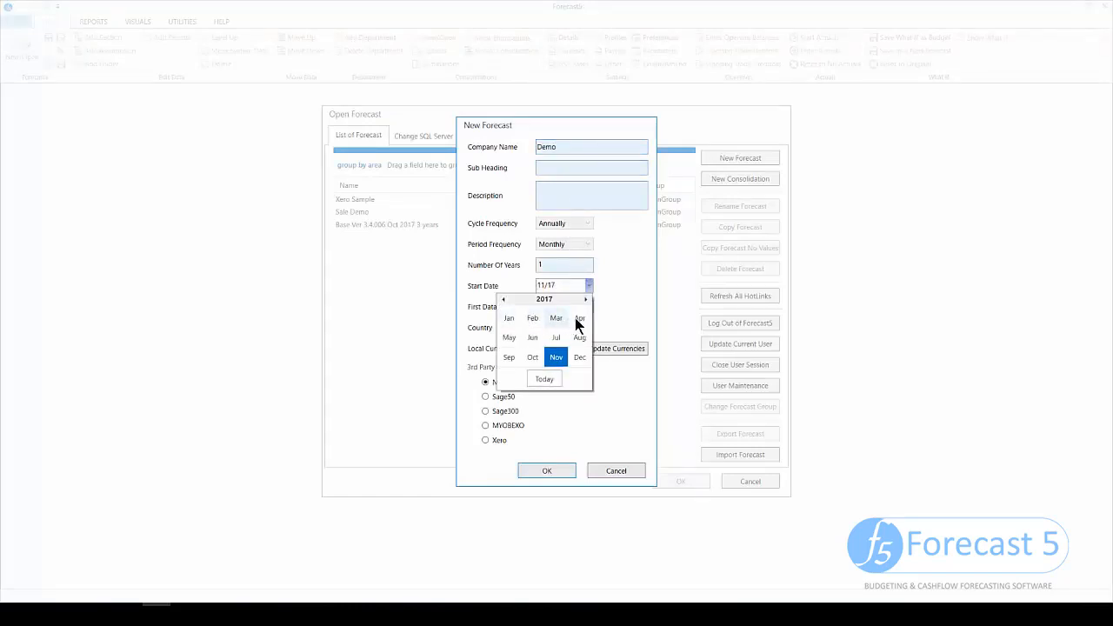
pyautogui.click(579, 319)
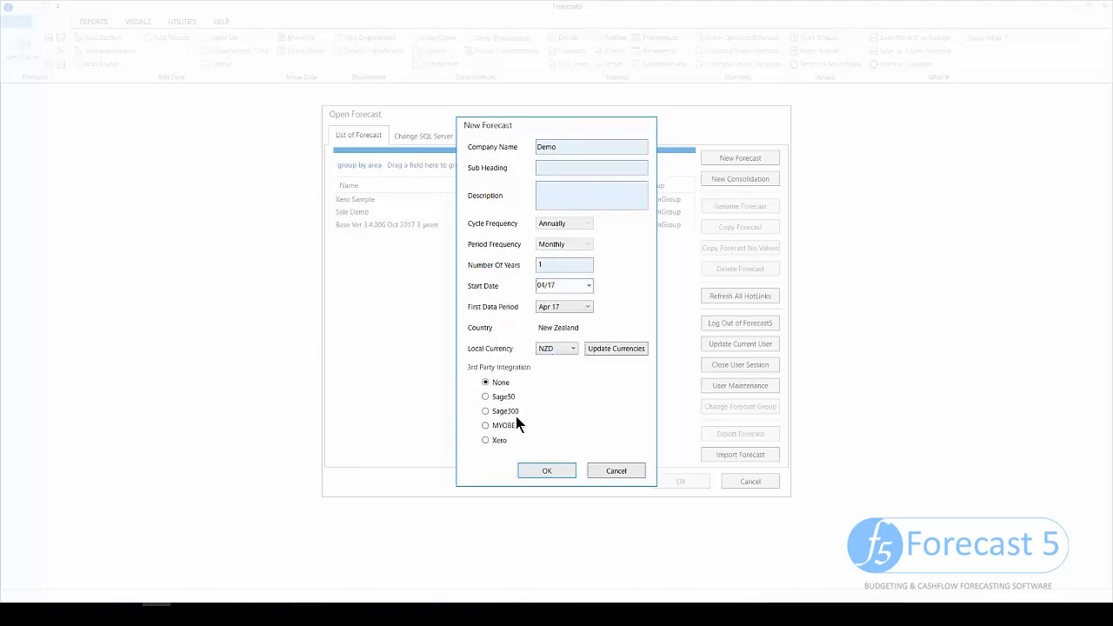
pyautogui.click(526, 469)
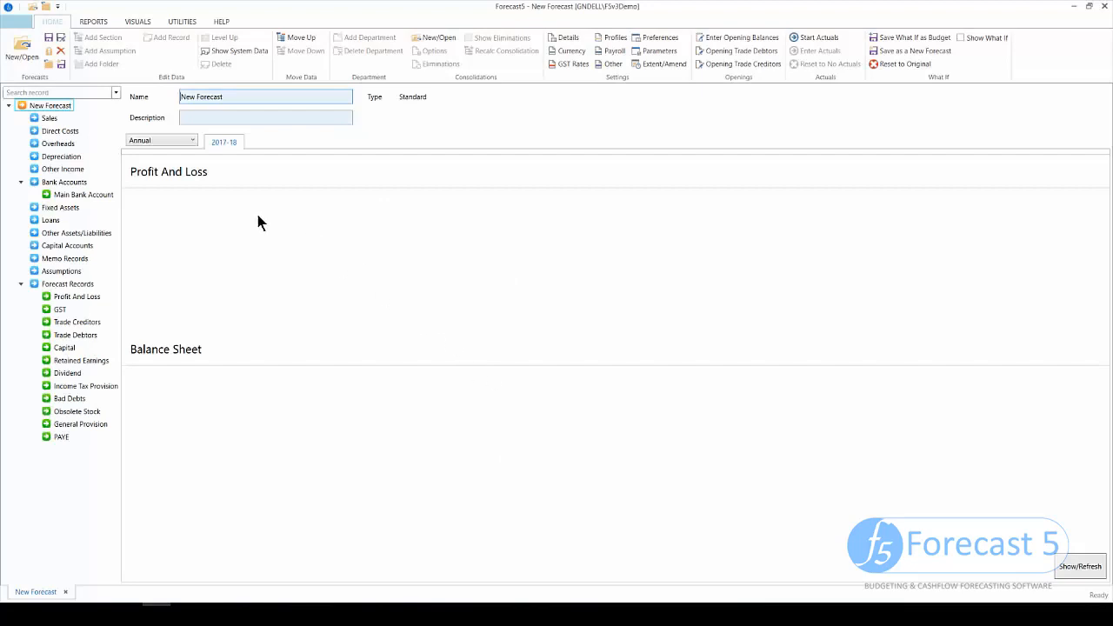
pyautogui.click(49, 118)
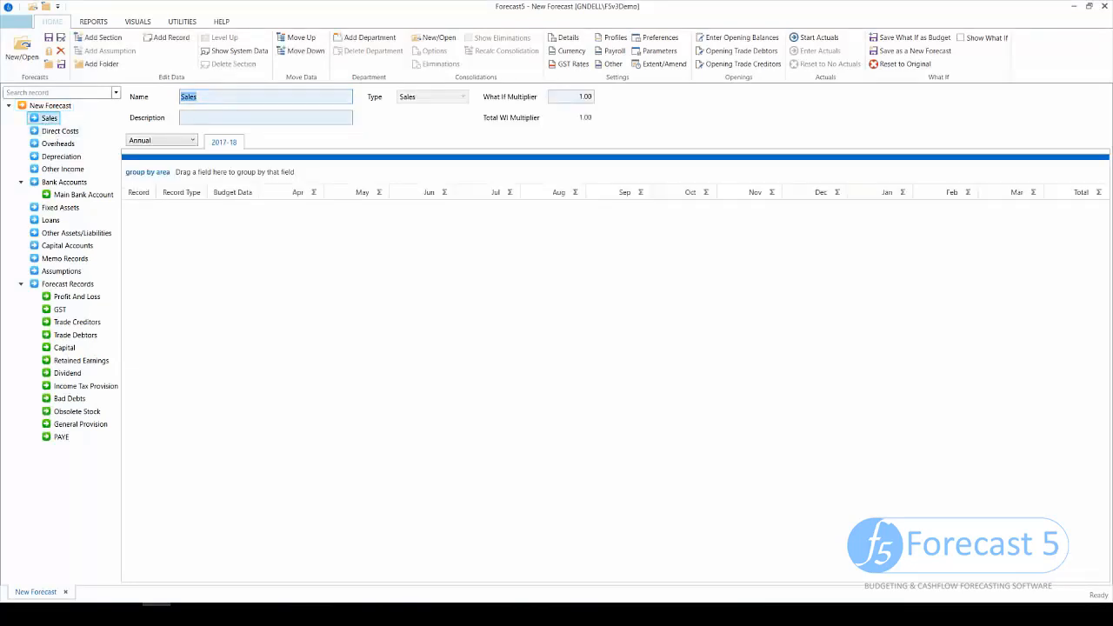
# - Rename the forecast to Demo in its overall settings, then return to Sales
pyautogui.click(52, 143)
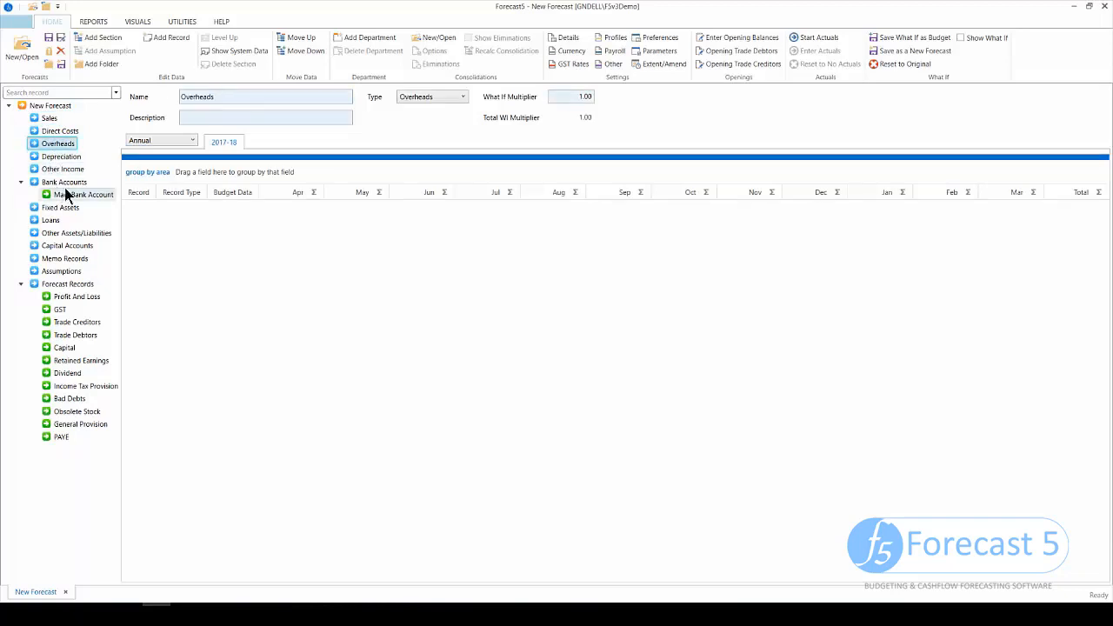
pyautogui.click(66, 109)
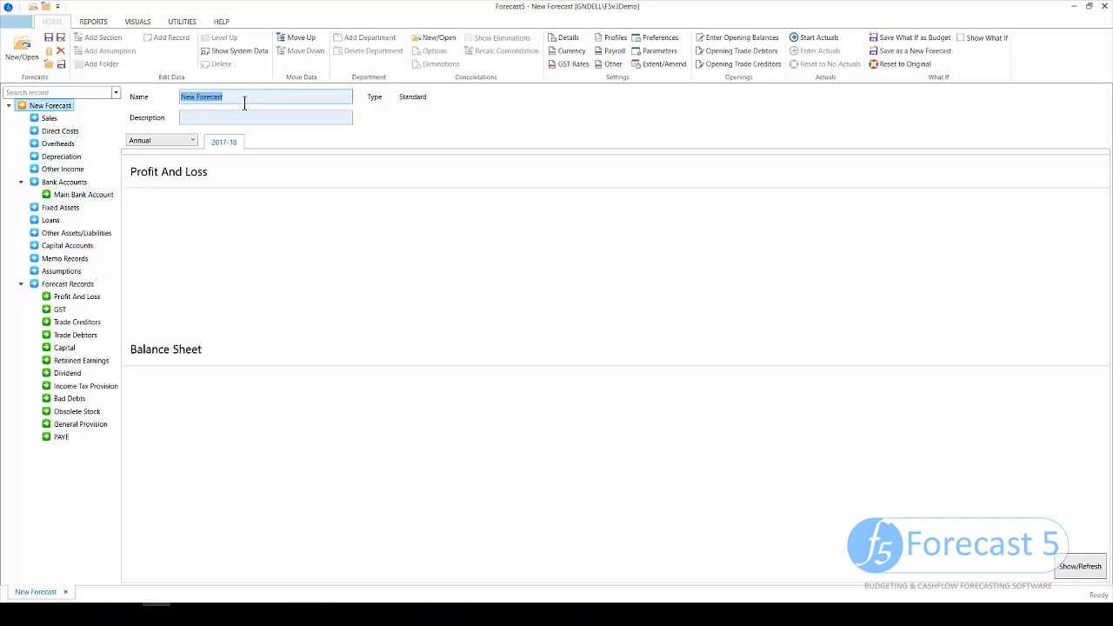
pyautogui.write('Demo')
pyautogui.press('Tab')
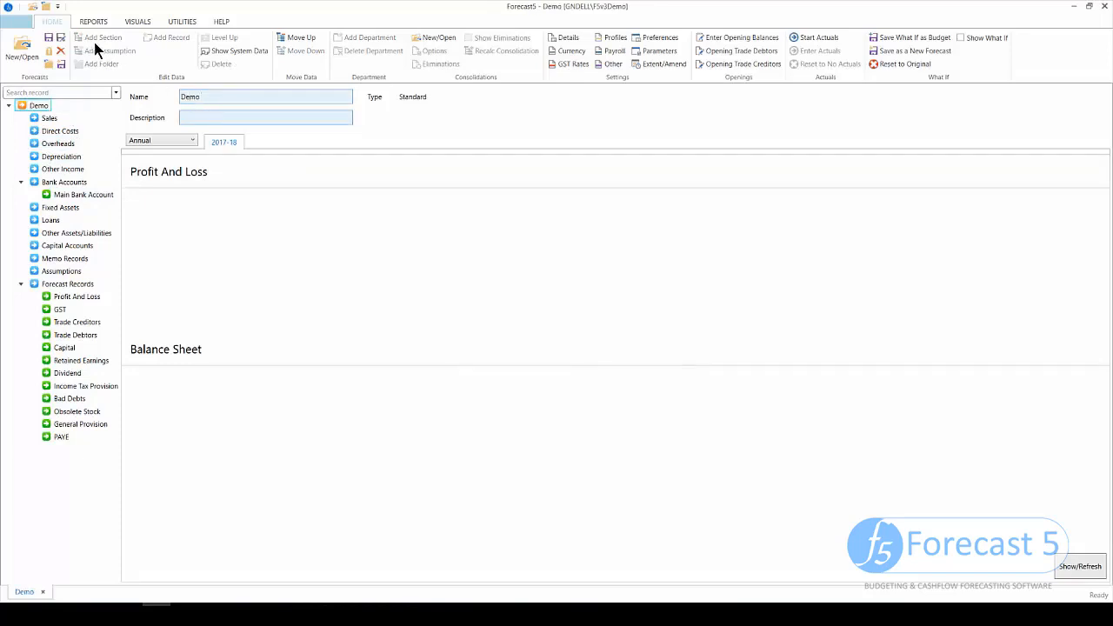
pyautogui.click(49, 118)
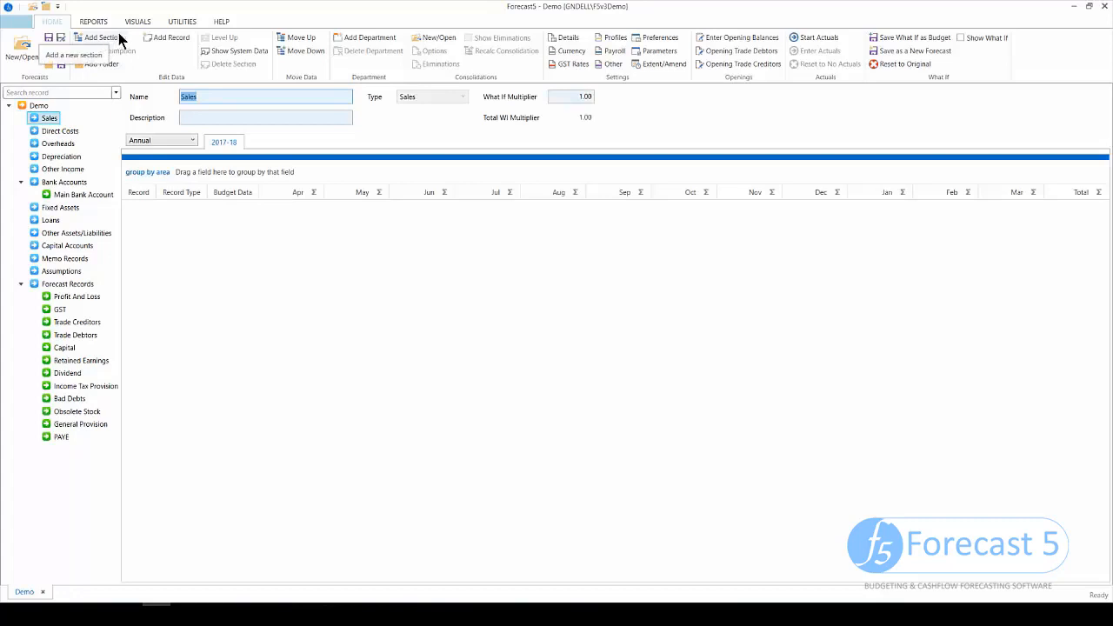
# - Add an Income record named Sales under Sales
pyautogui.click(167, 37)
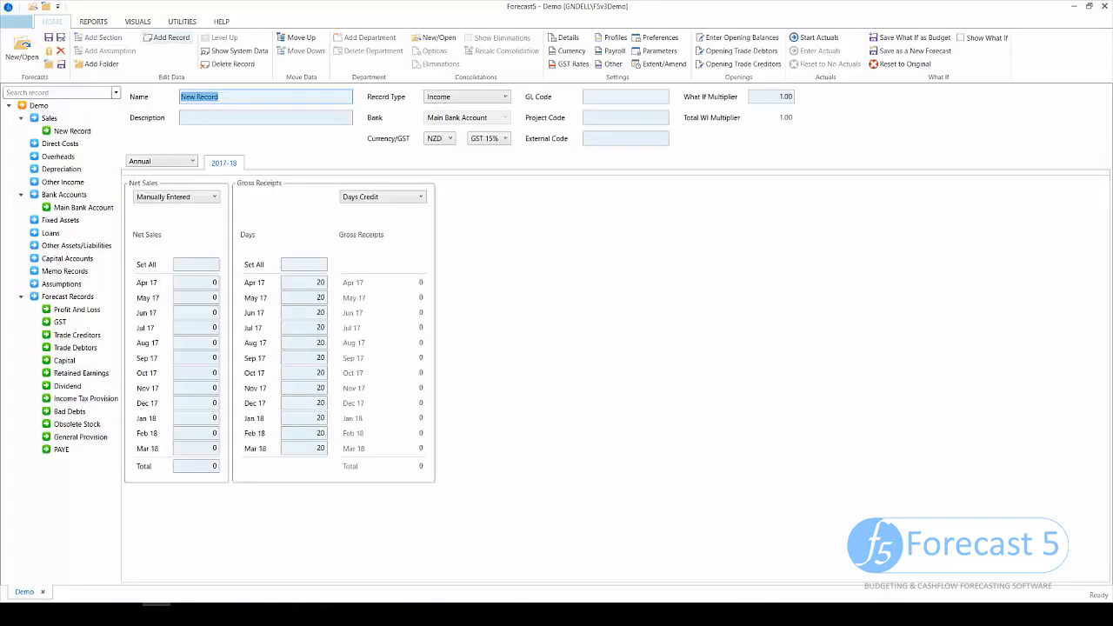
pyautogui.write('Sales')
pyautogui.press('Tab')
pyautogui.click(484, 99)
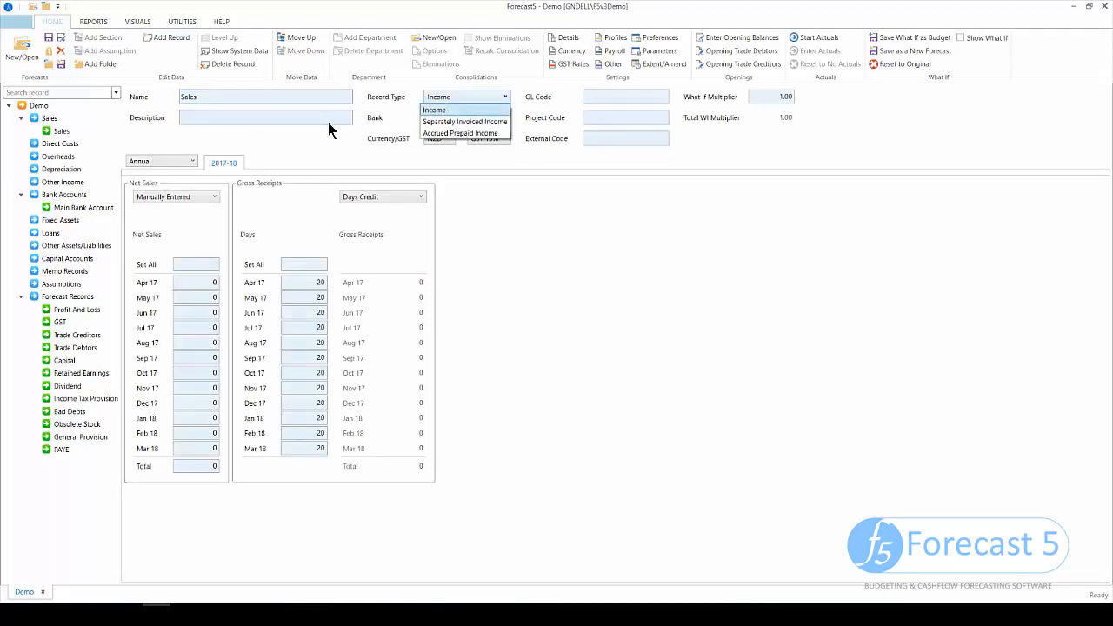
pyautogui.click(314, 117)
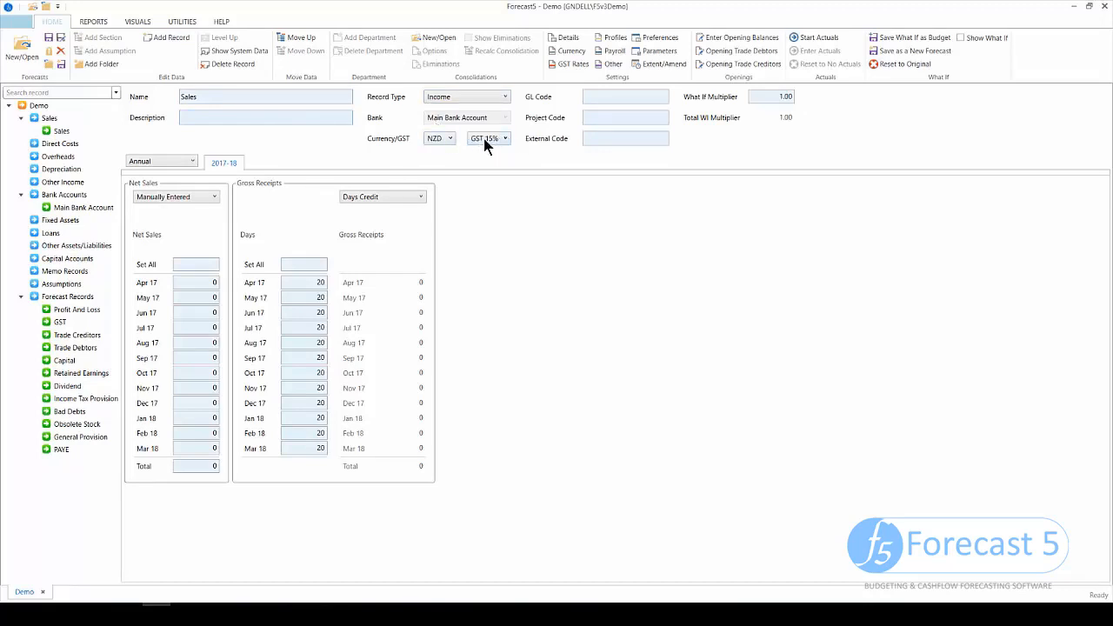
# - Enter 100,000 manual net sales for every month of the Sales record
pyautogui.click(589, 96)
pyautogui.click(210, 199)
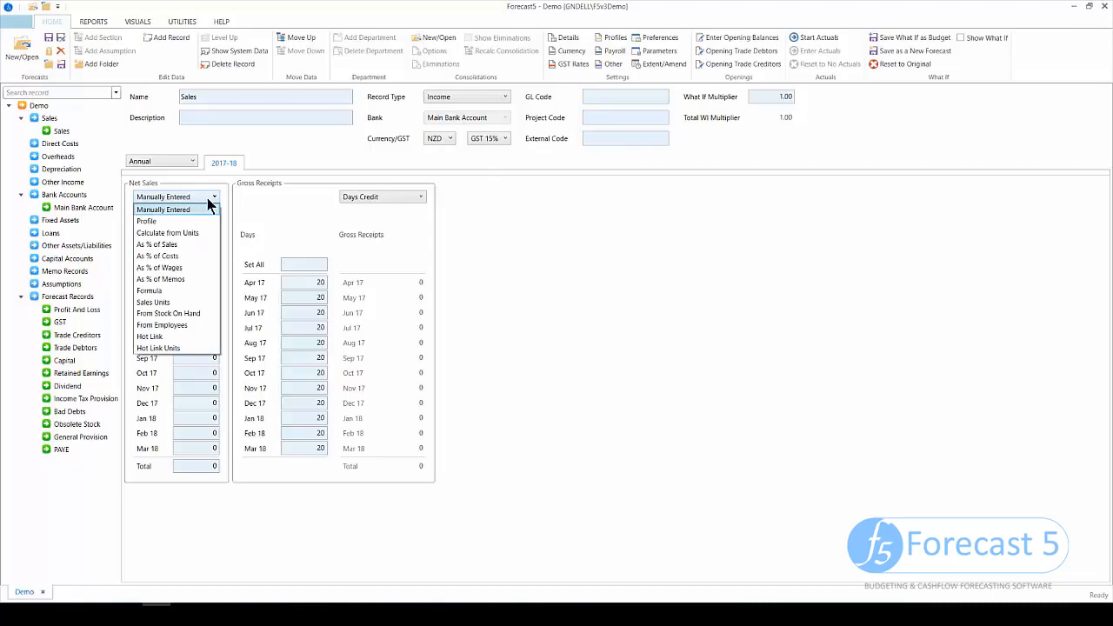
pyautogui.click(250, 226)
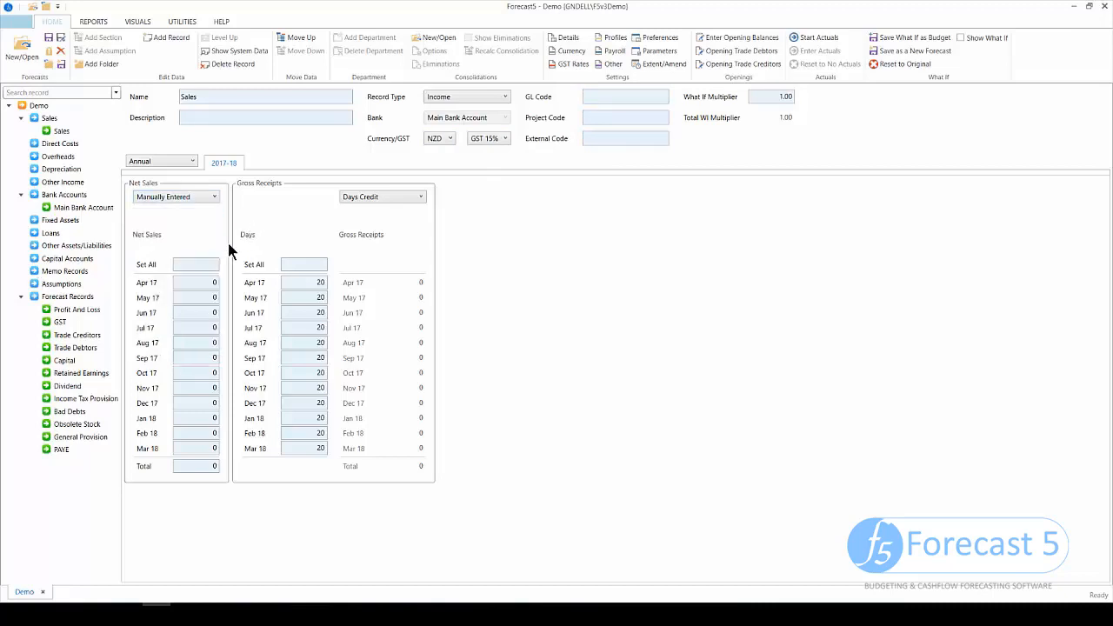
pyautogui.click(196, 264)
pyautogui.write('1000000')
pyautogui.press('Return')
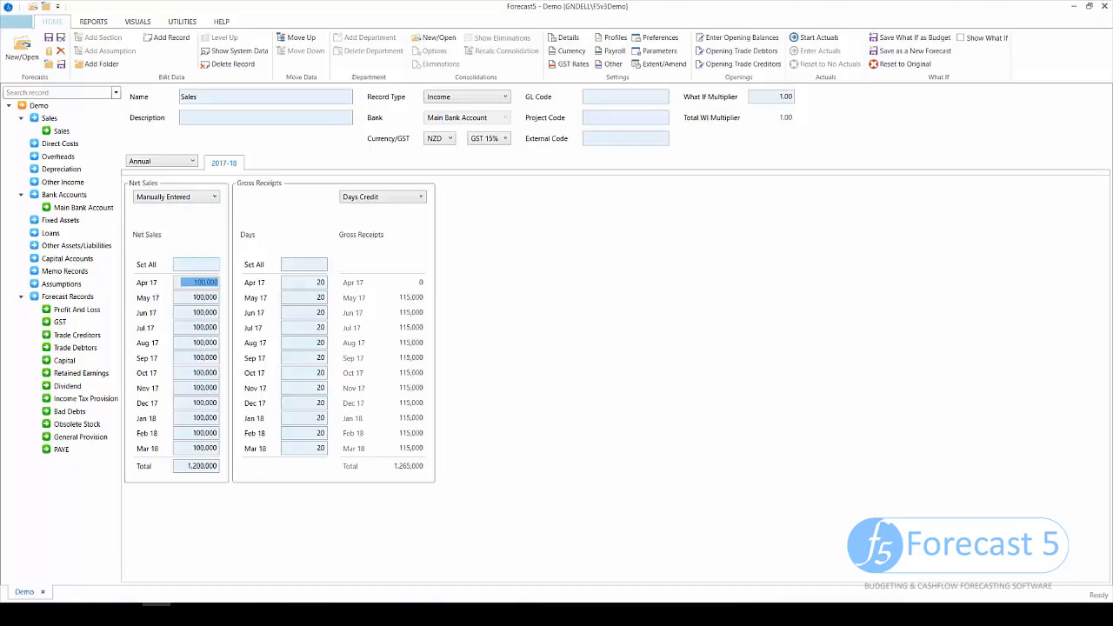
# - Give Sales receipts 31 days credit in every month, then add a Direct Costs record
pyautogui.click(383, 197)
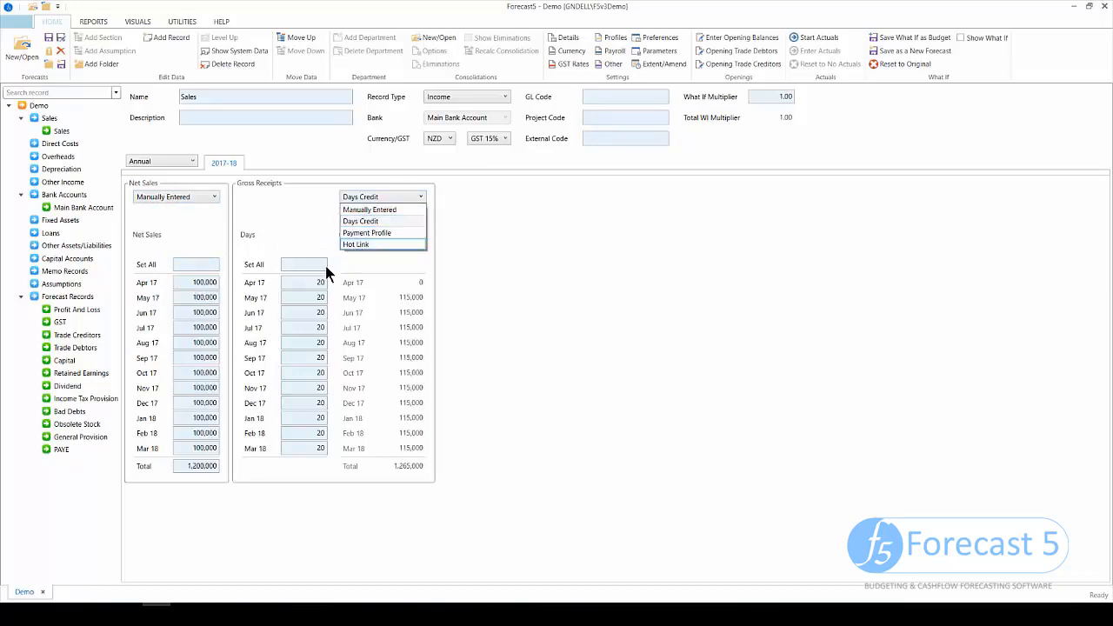
pyautogui.click(121, 333)
pyautogui.press('Tab')
pyautogui.write('31')
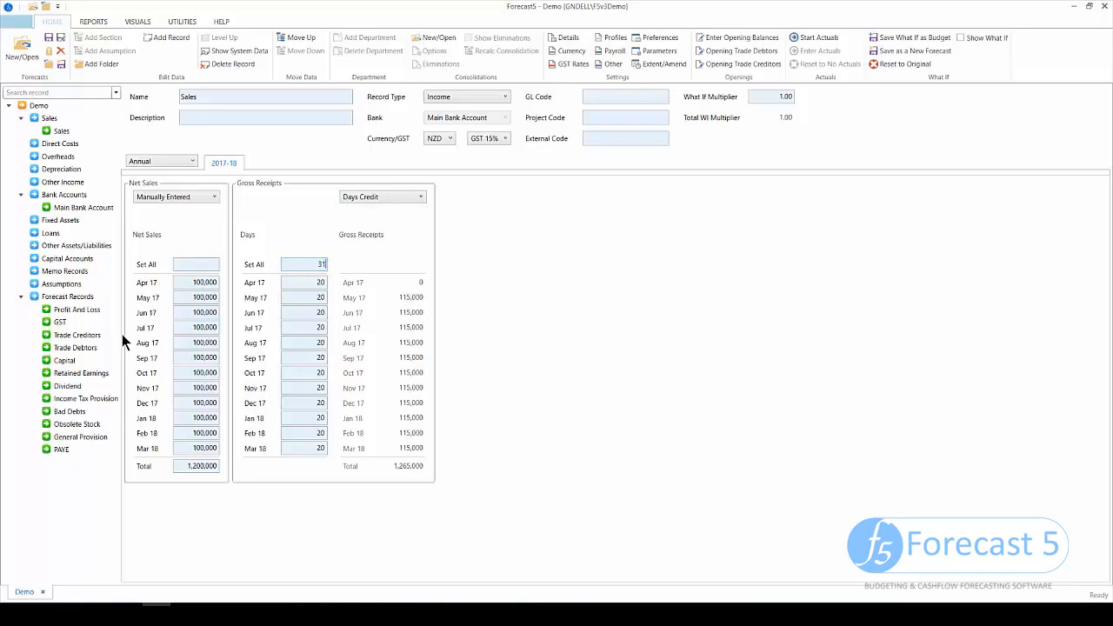
pyautogui.press('Return')
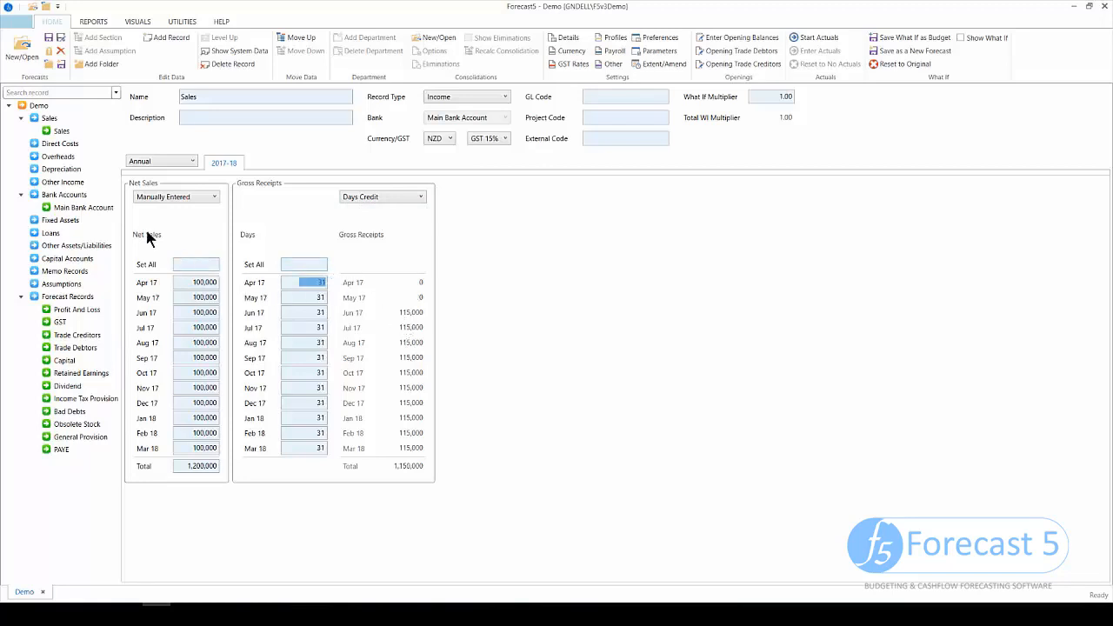
pyautogui.click(60, 144)
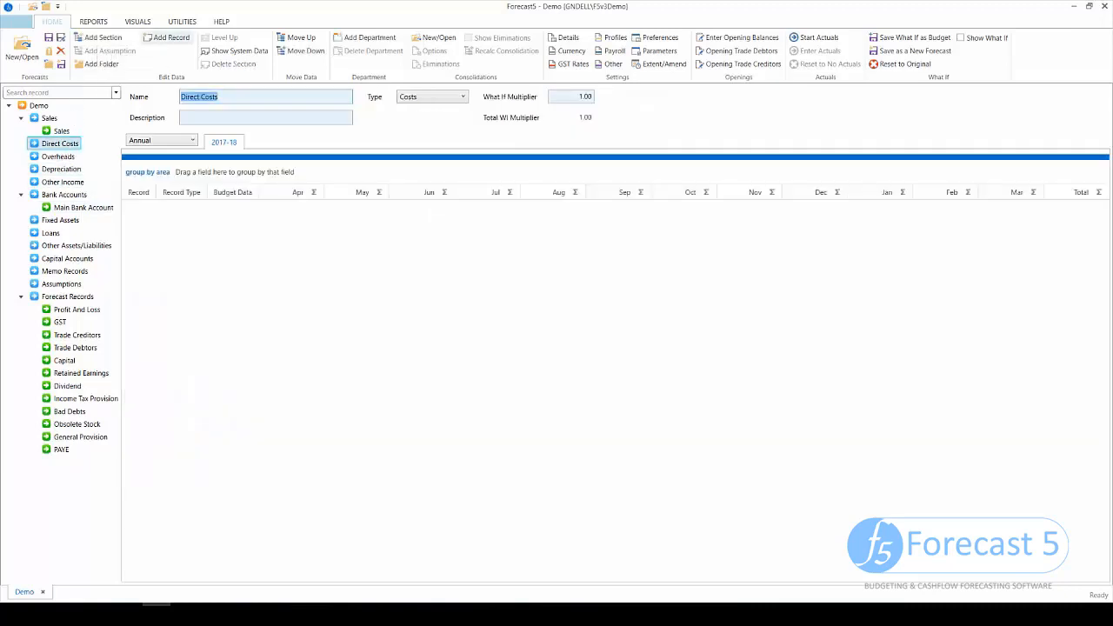
pyautogui.click(172, 37)
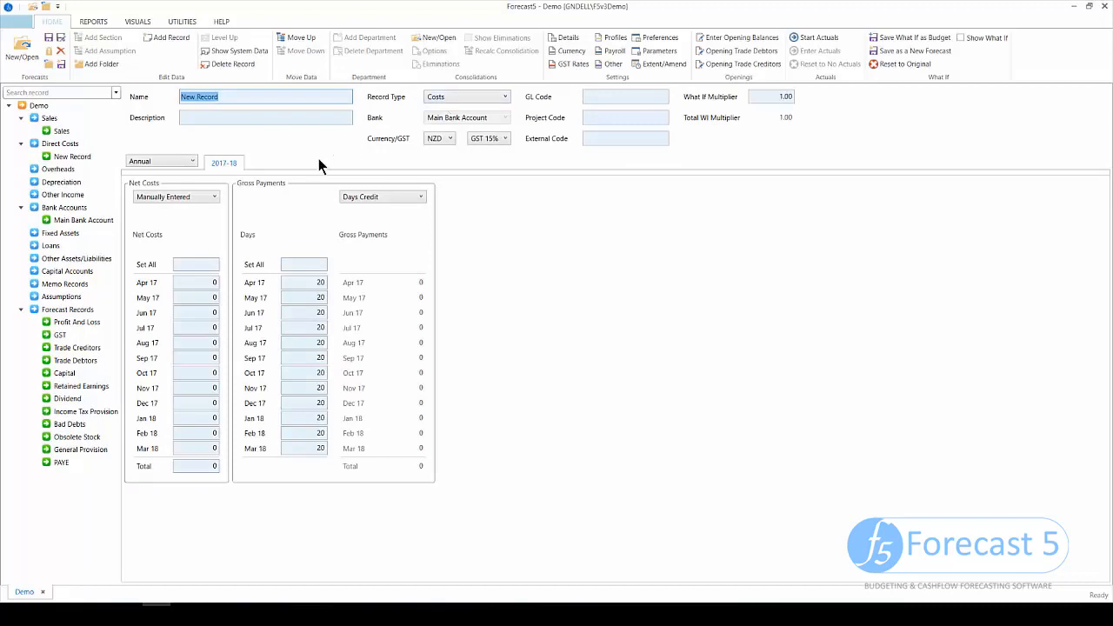
# - Calculate the direct cost's net costs as 50% of the Sales record every month
pyautogui.click(176, 197)
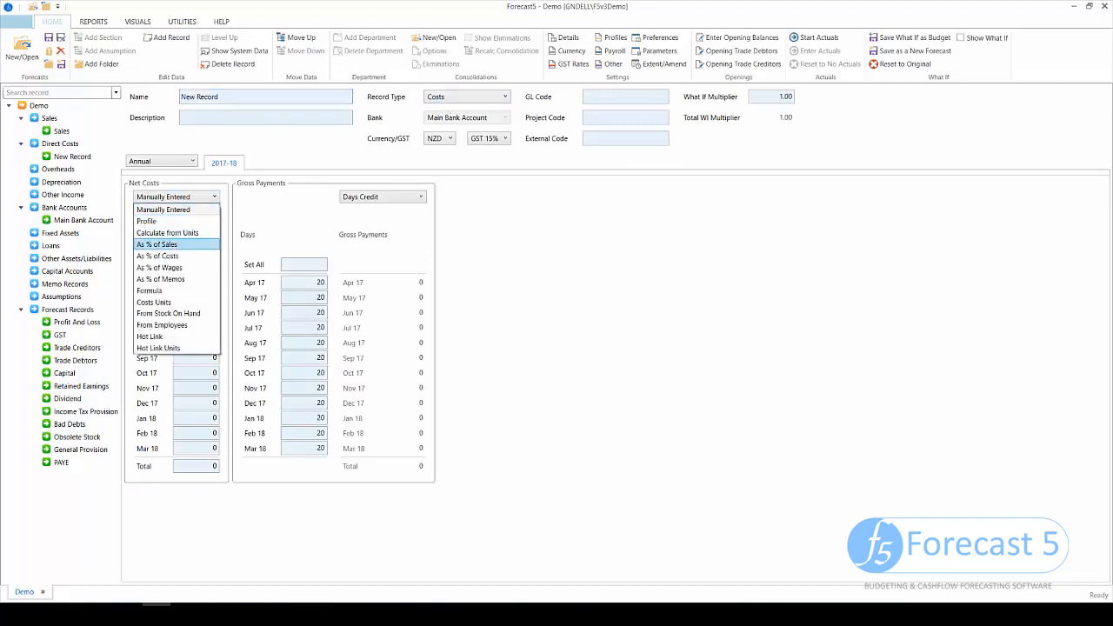
pyautogui.click(156, 244)
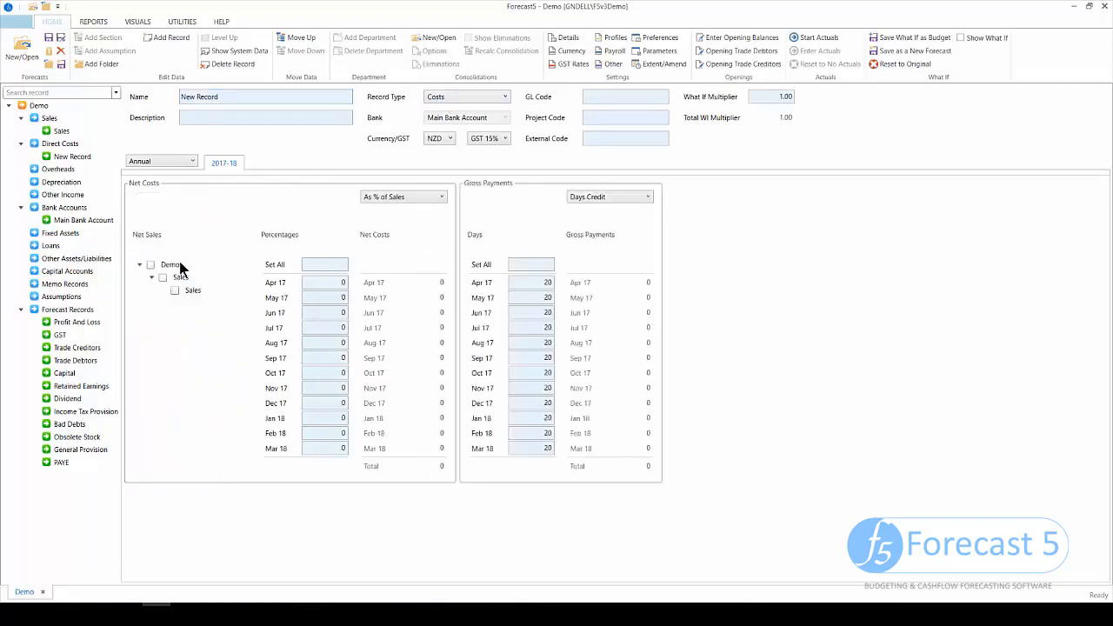
pyautogui.click(174, 290)
pyautogui.click(306, 269)
pyautogui.write('50')
pyautogui.press('Tab')
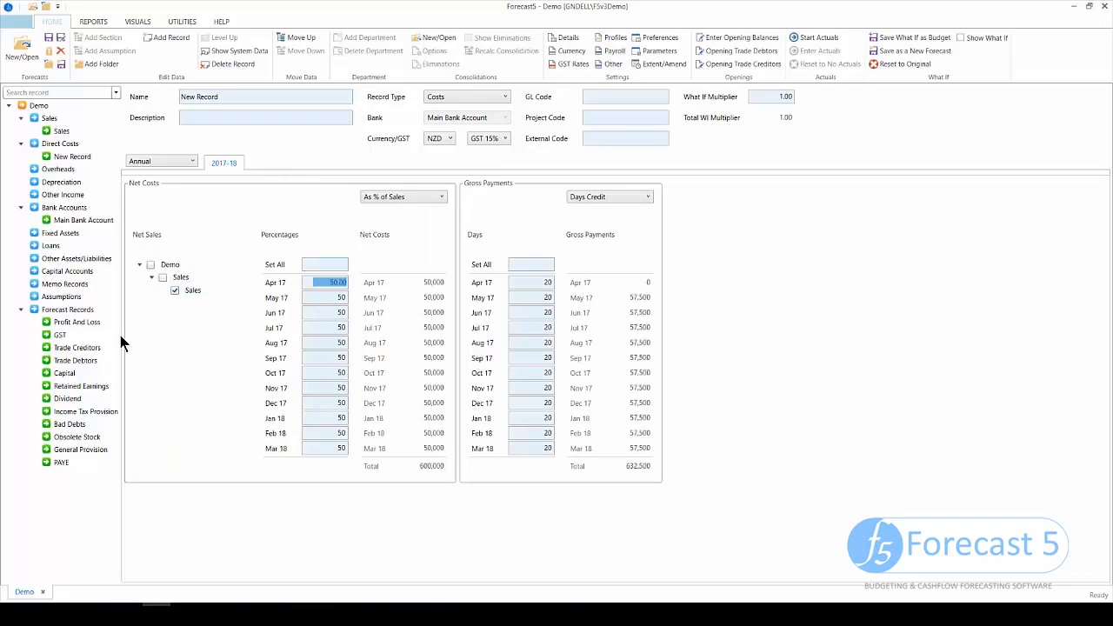
# - Give the direct cost 5 days credit in every month
pyautogui.click(520, 266)
pyautogui.write('5')
pyautogui.press('Tab')
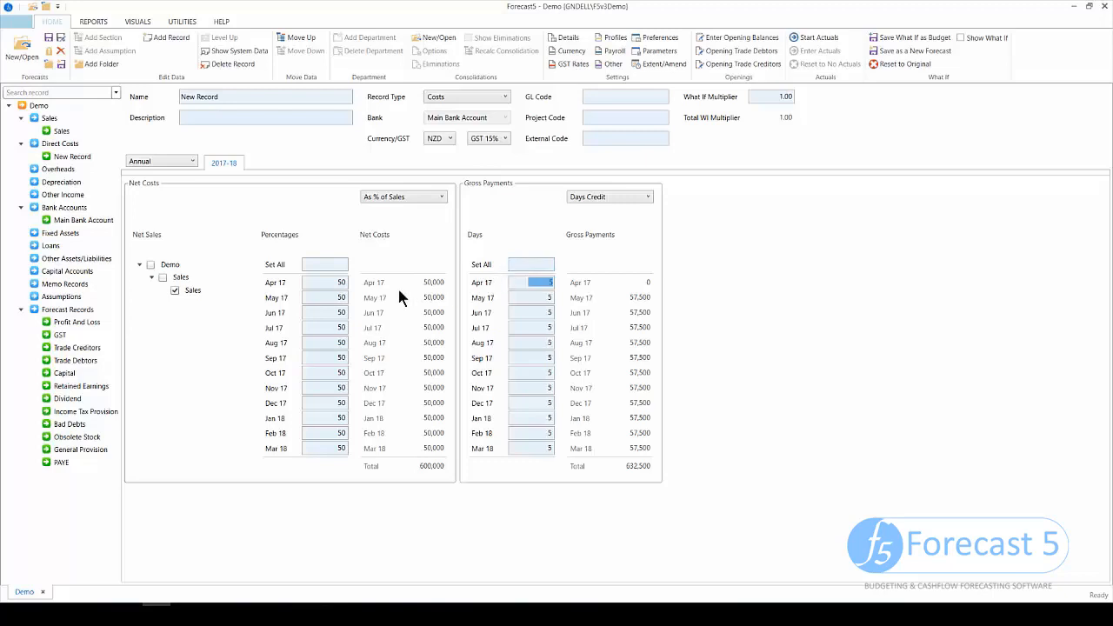
pyautogui.click(57, 169)
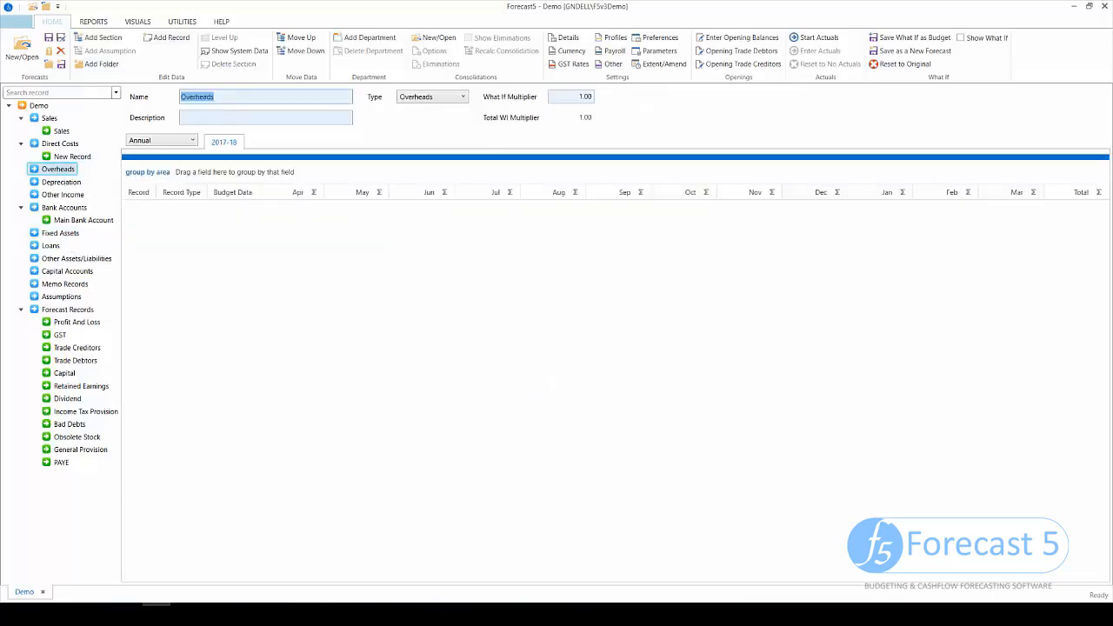
# - Add an overhead named ADvertising with record type Accrued Prepaid Costs
pyautogui.click(171, 38)
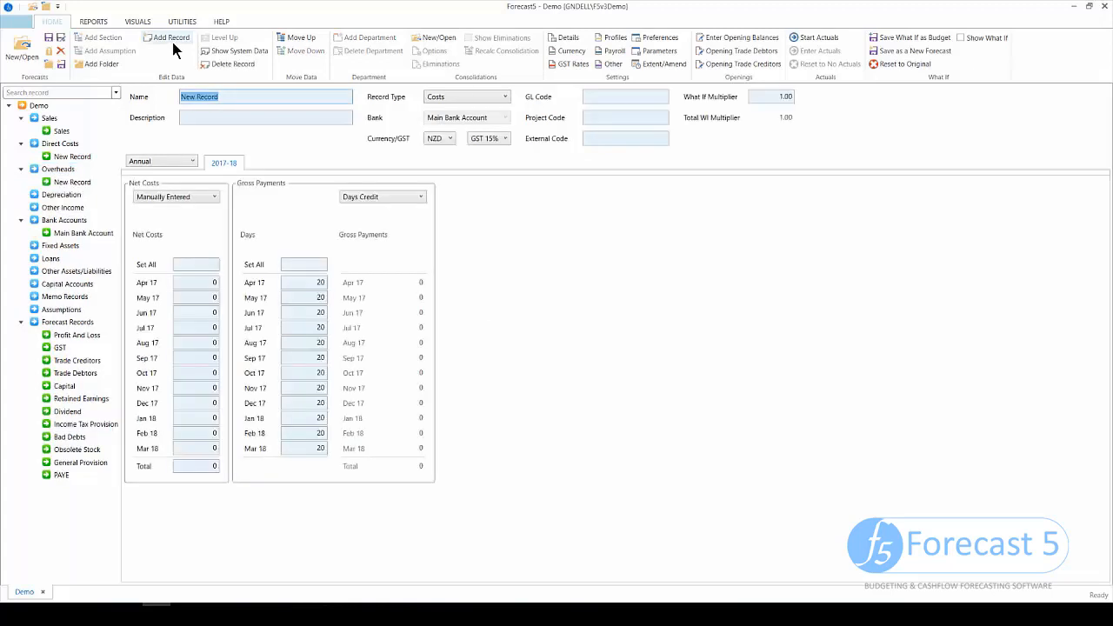
pyautogui.write('ADvertising')
pyautogui.click(467, 97)
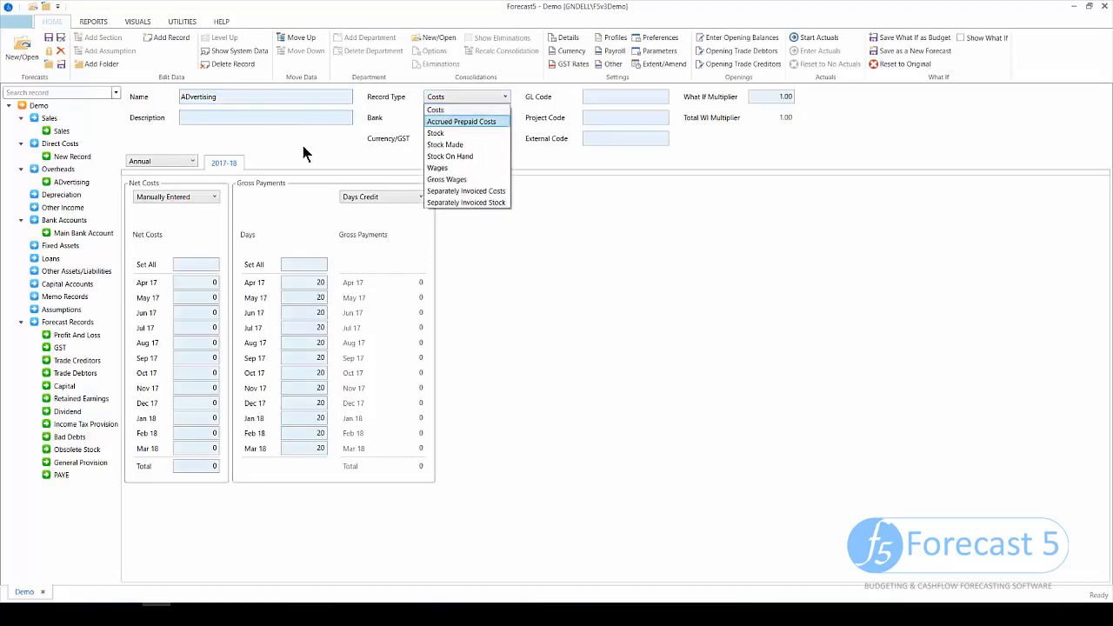
pyautogui.click(231, 280)
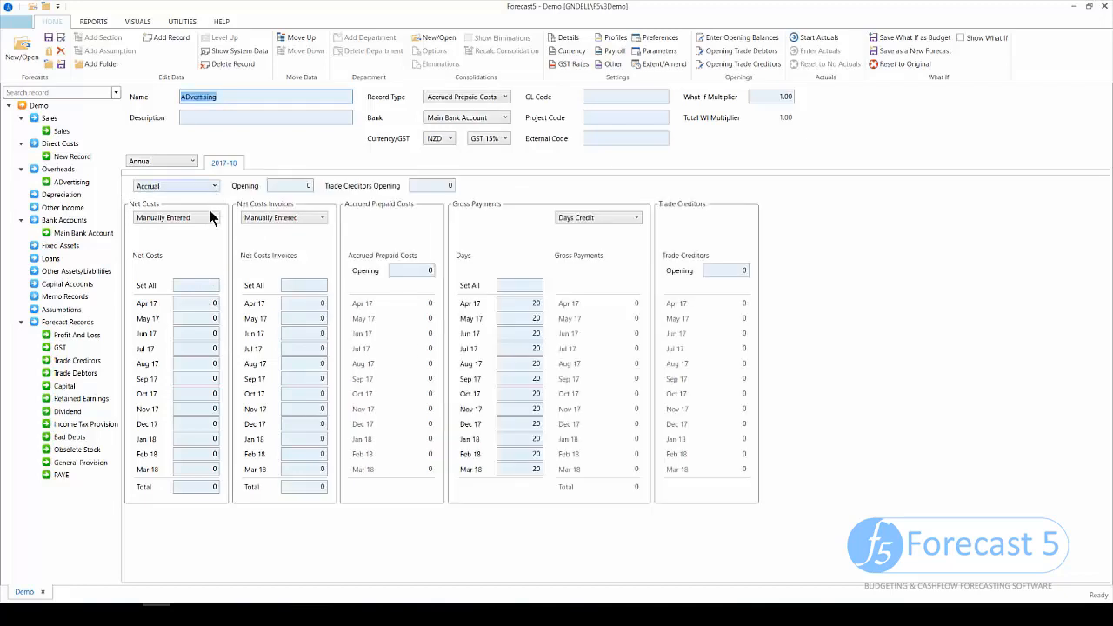
# - Set ADvertising net costs to 10% of Sales every month, invoices manually entered
pyautogui.click(213, 217)
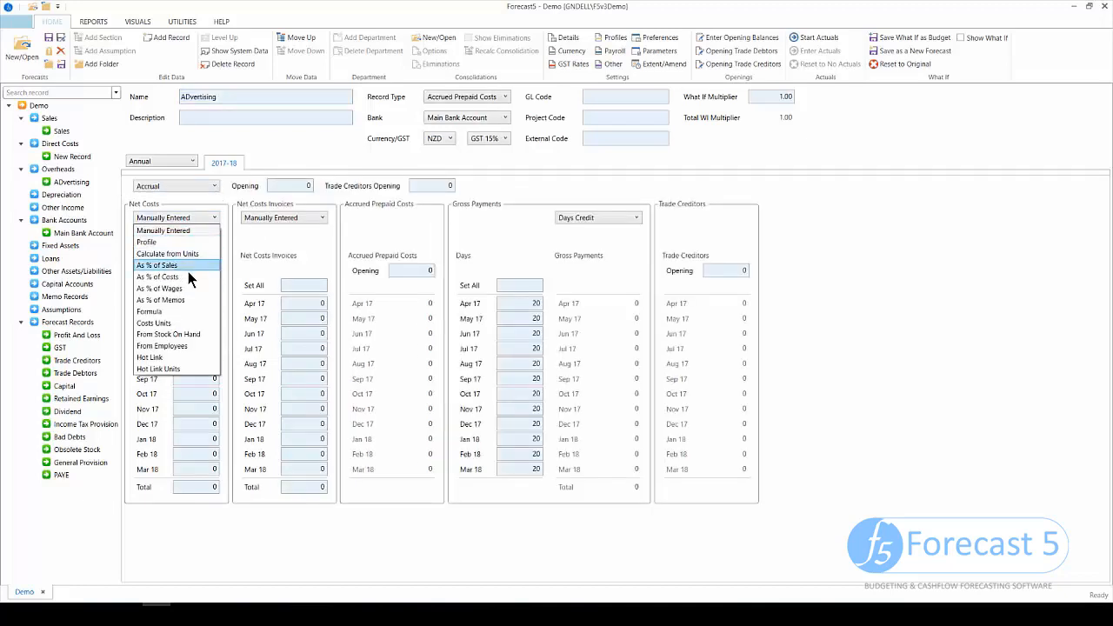
pyautogui.click(186, 266)
pyautogui.click(175, 312)
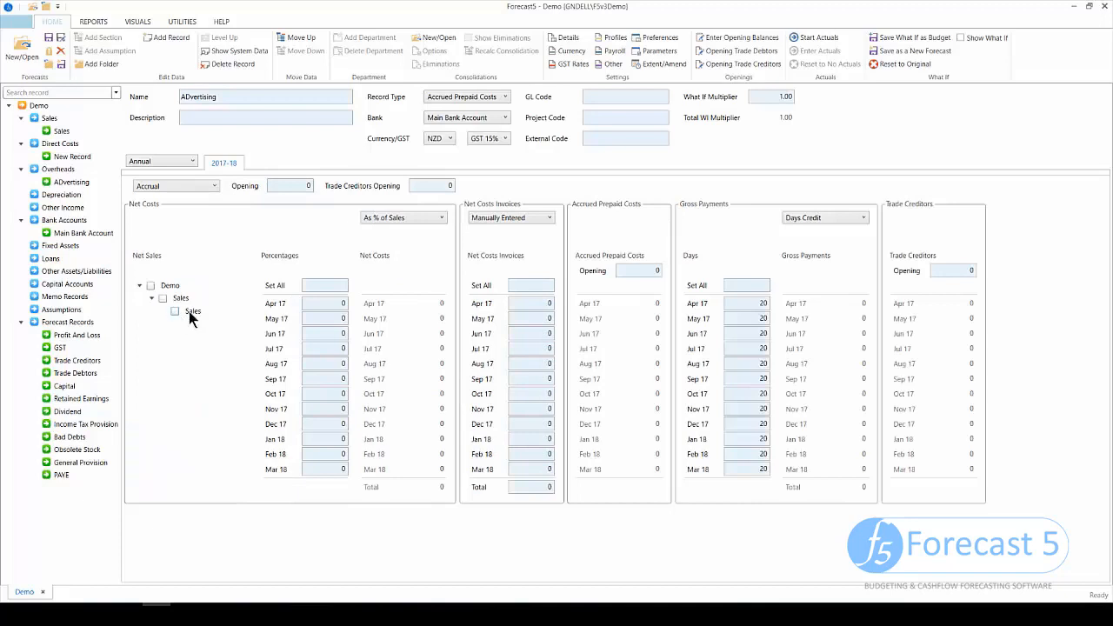
pyautogui.write('10.')
pyautogui.press('Tab')
pyautogui.click(539, 285)
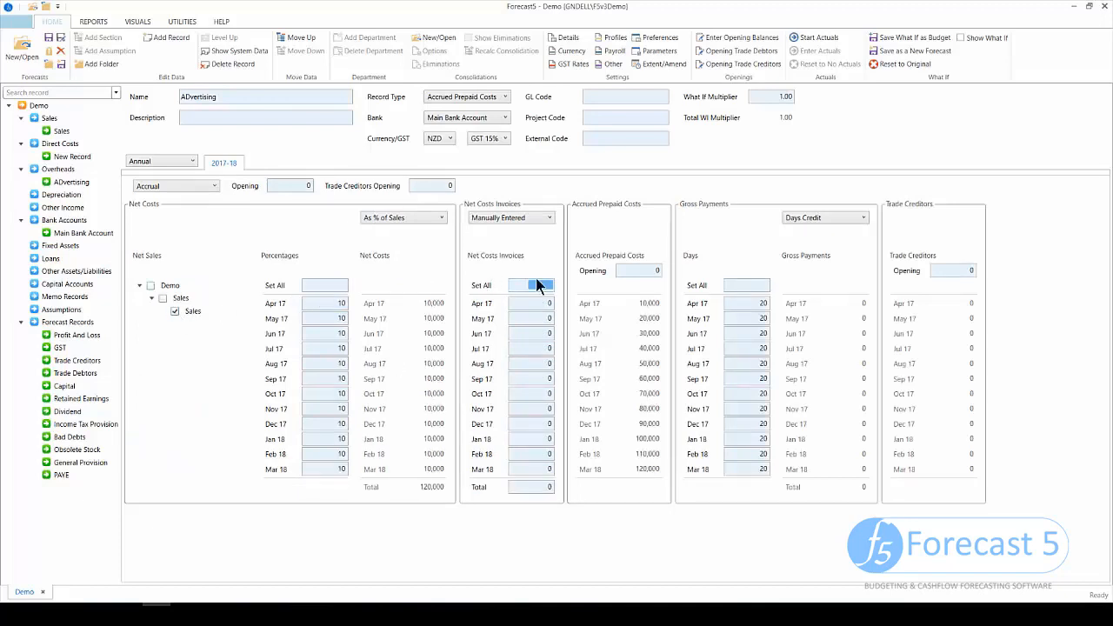
pyautogui.click(549, 218)
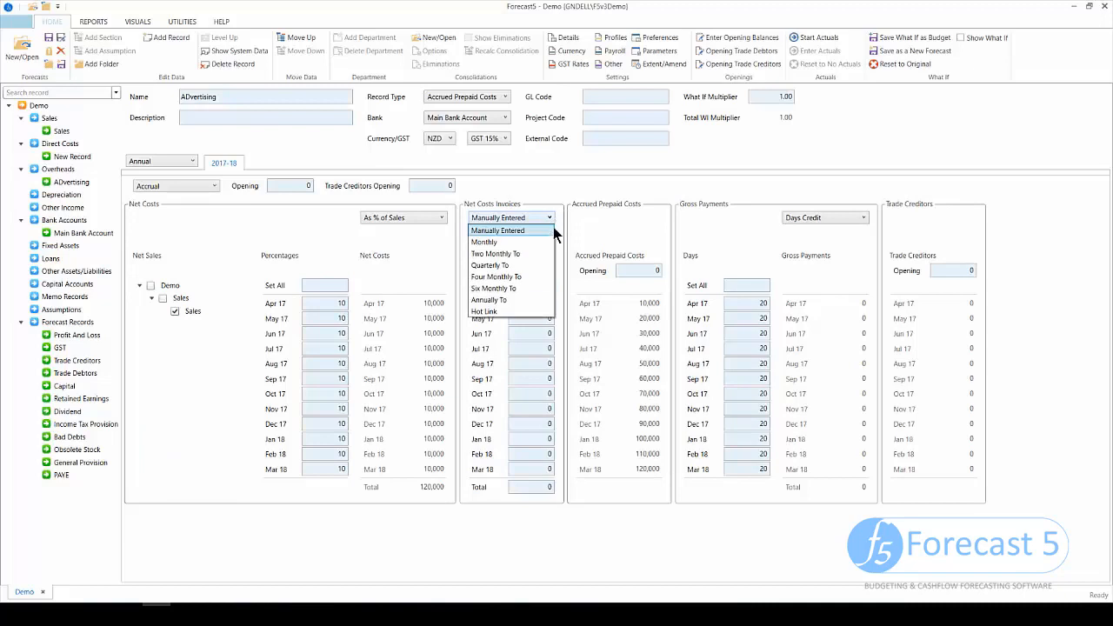
pyautogui.click(591, 291)
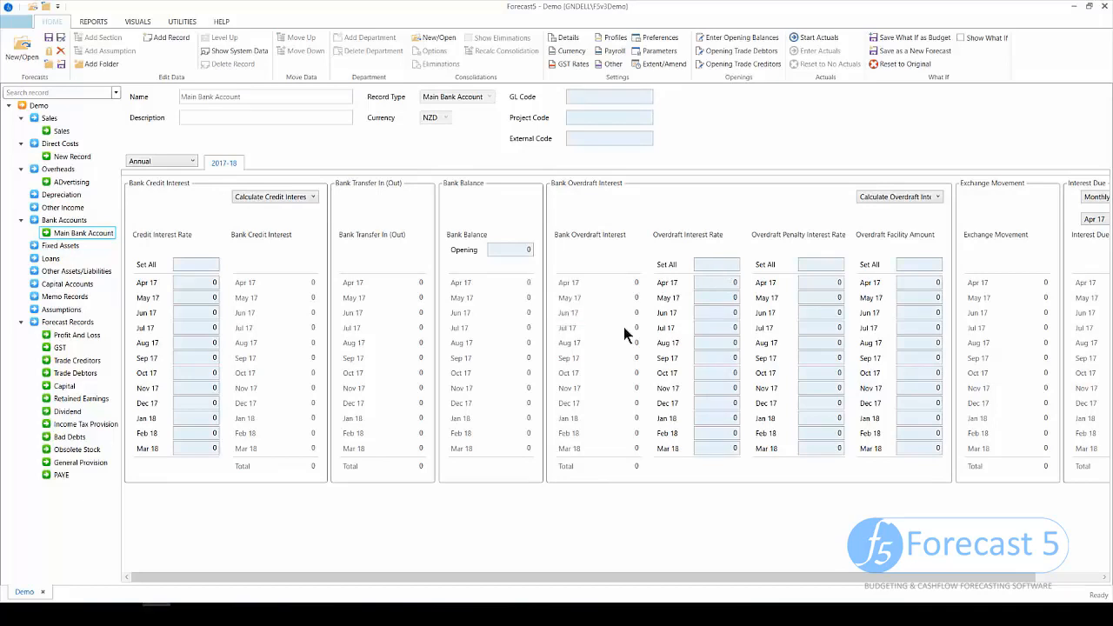
# - Set the Main Bank Account to 7.5% overdraft and 2% credit interest for all months
pyautogui.click(722, 266)
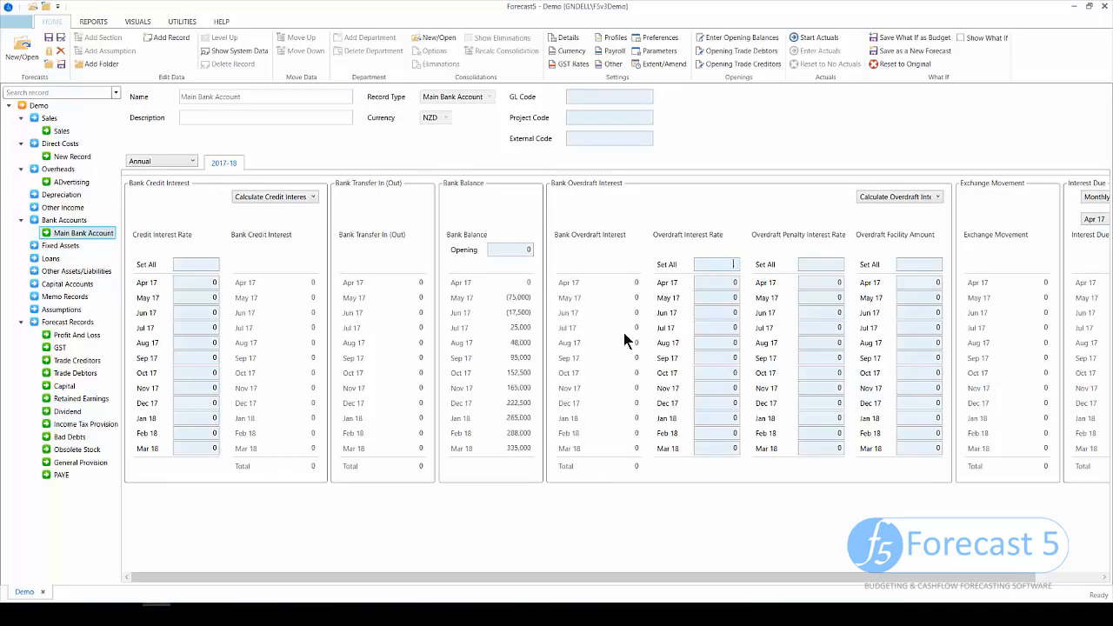
pyautogui.write('7.5')
pyautogui.press('Tab')
pyautogui.write('2')
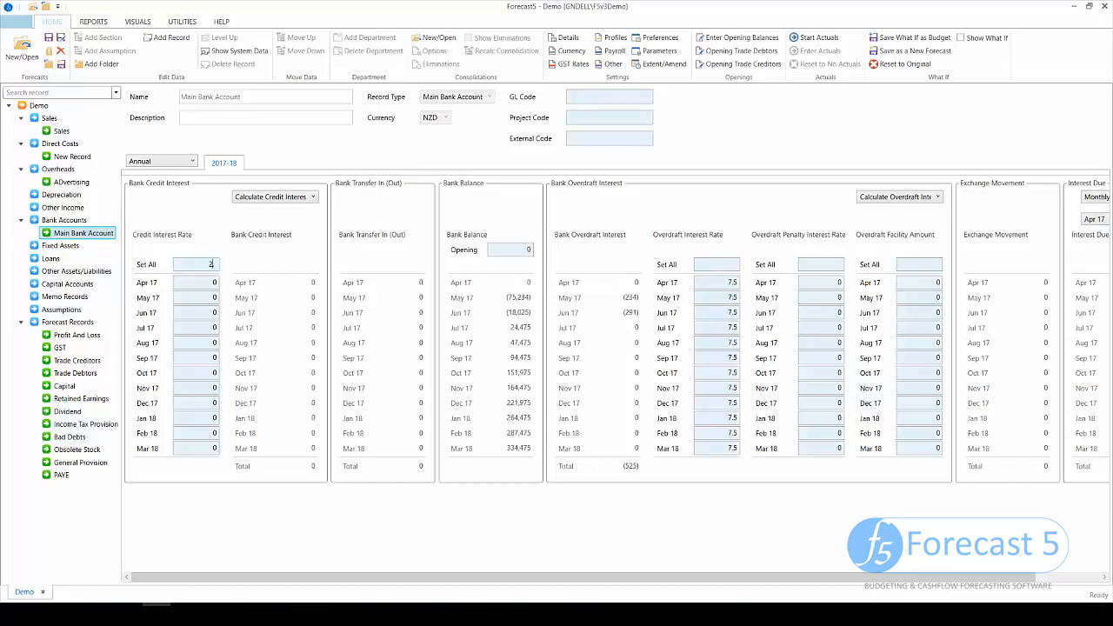
pyautogui.press('Tab')
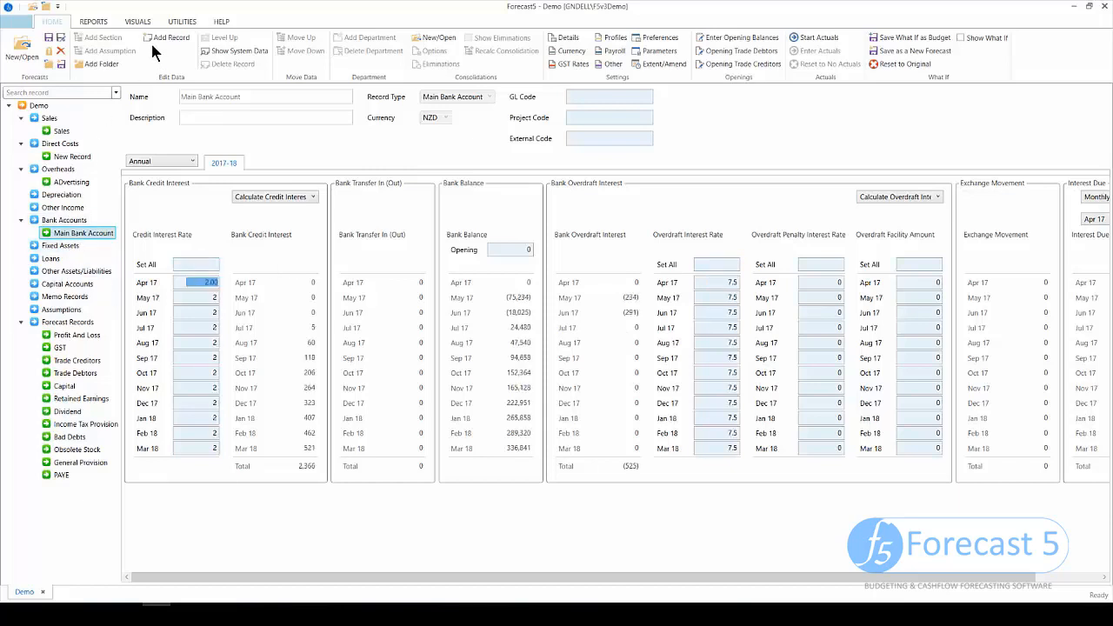
pyautogui.click(69, 249)
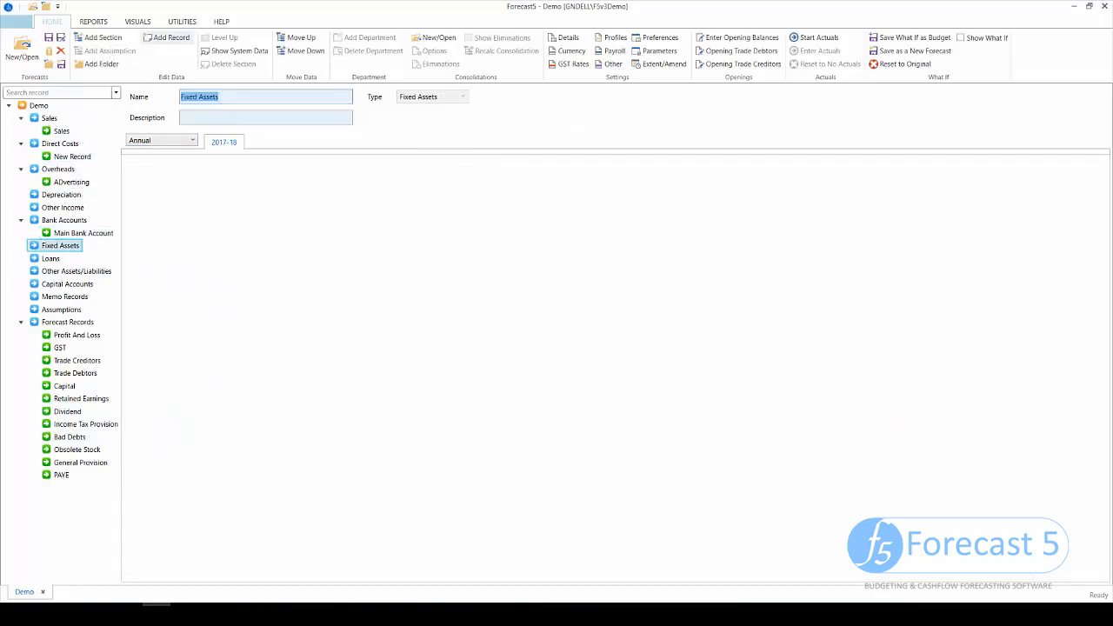
# - Add a PLant fixed asset of 15,000 bought in Apr 17, depreciating at 20%
pyautogui.click(170, 38)
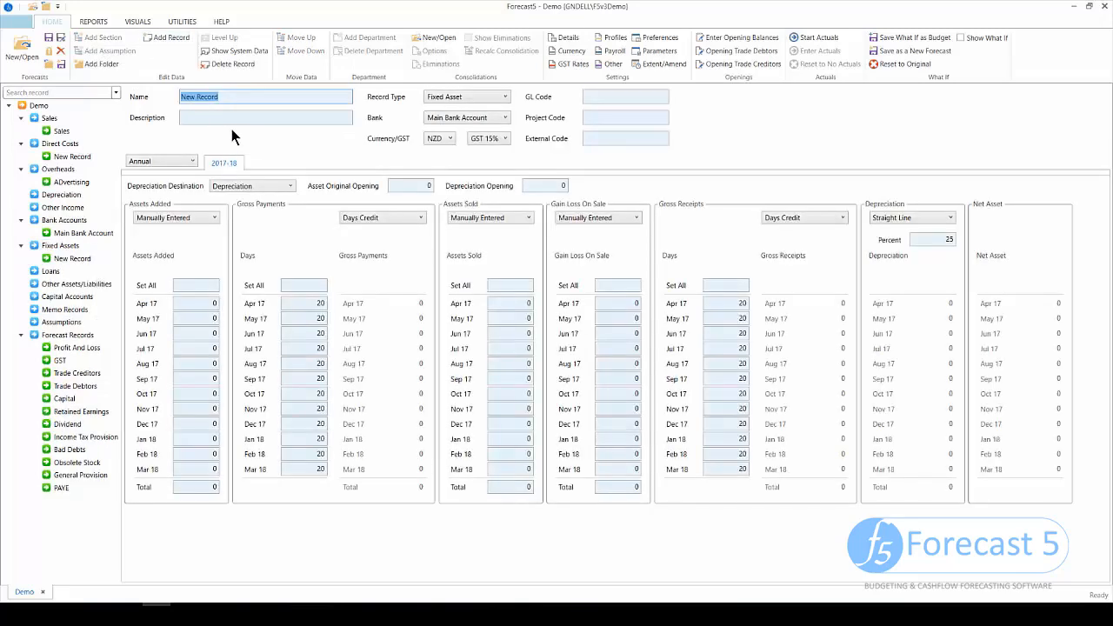
pyautogui.write('PLant')
pyautogui.press('Tab')
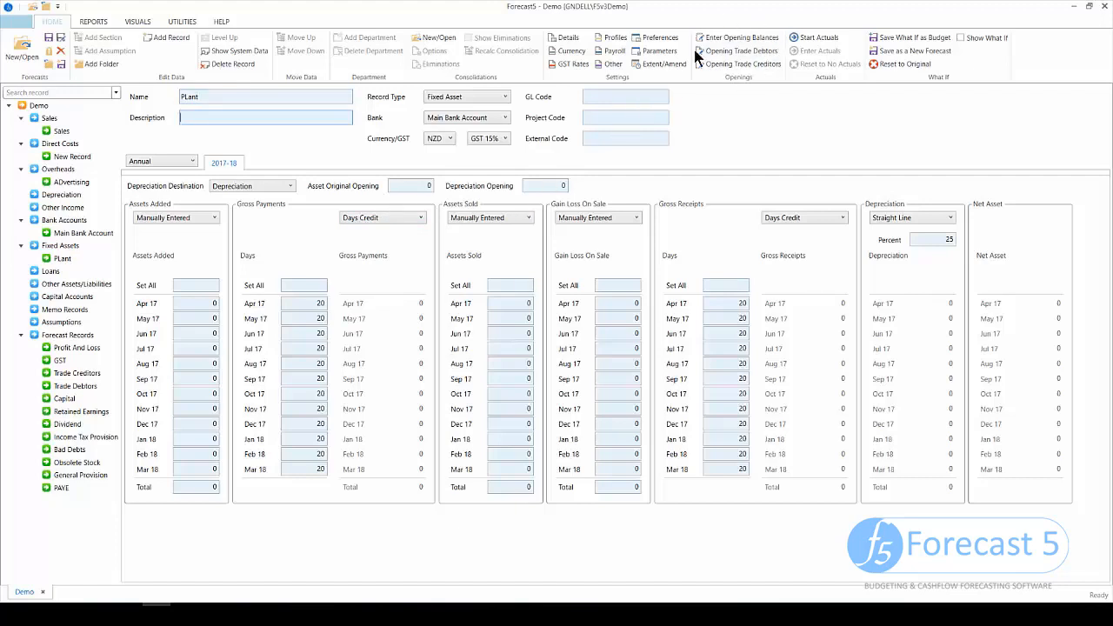
pyautogui.click(209, 302)
pyautogui.write('15,000')
pyautogui.press('Return')
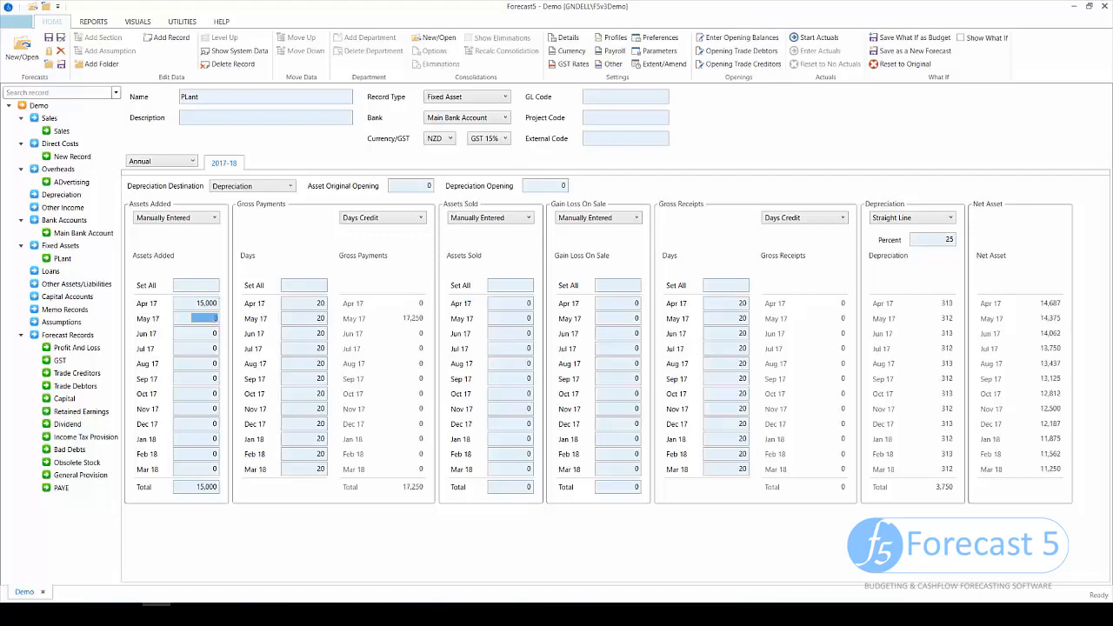
pyautogui.click(943, 239)
pyautogui.write('20')
pyautogui.press('Tab')
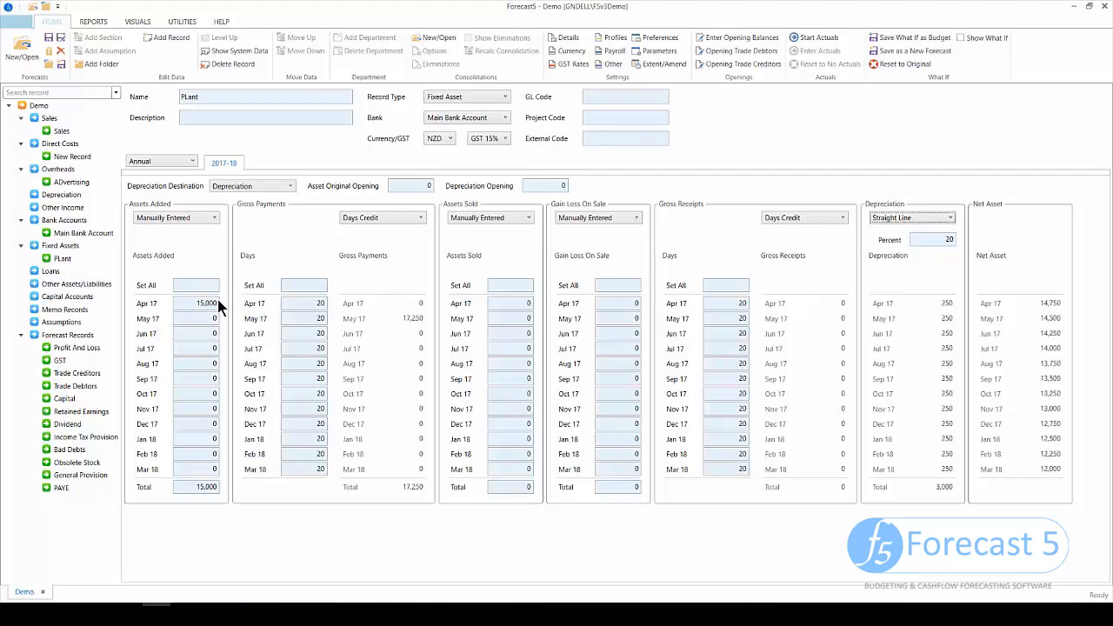
pyautogui.click(54, 272)
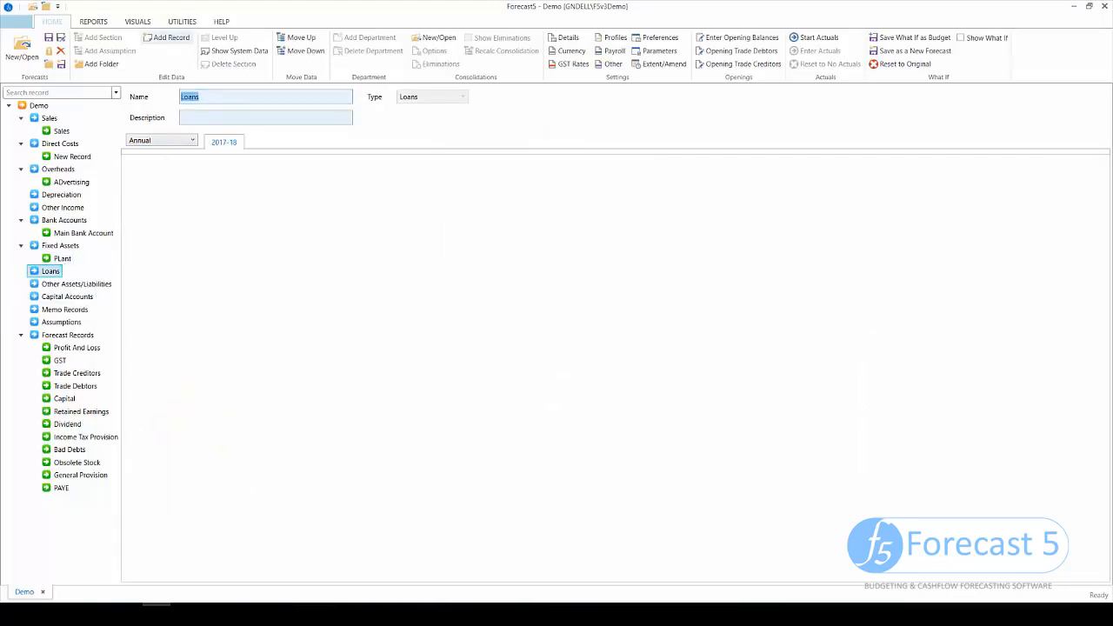
# - Add a loan with a 48-month term, 20,000 balance and 6.5% interest rate
pyautogui.click(172, 38)
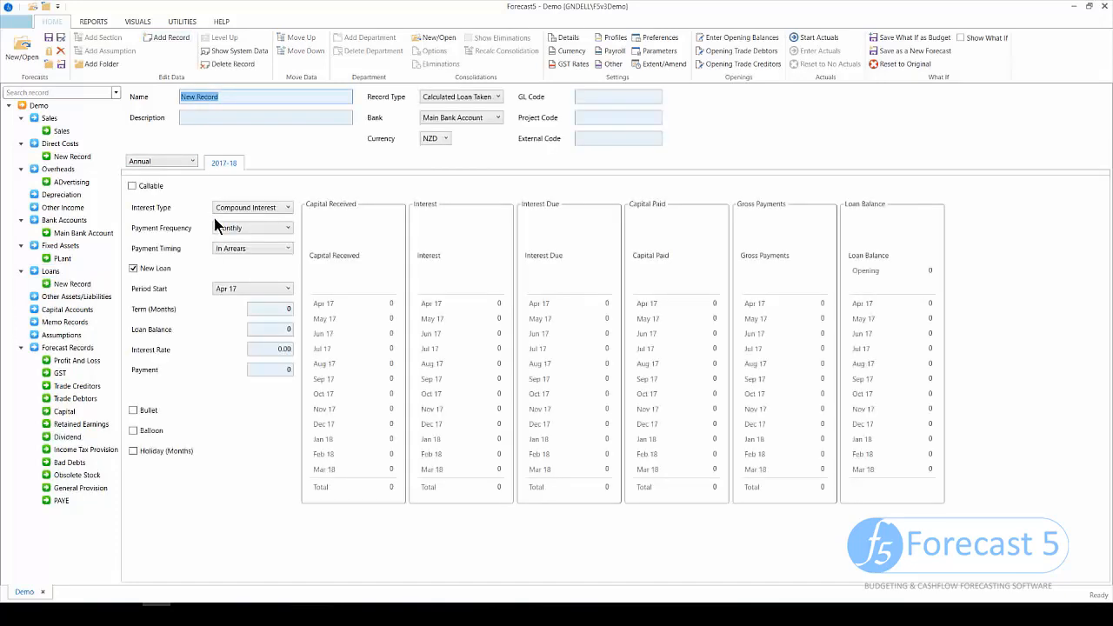
pyautogui.click(271, 310)
pyautogui.write('4')
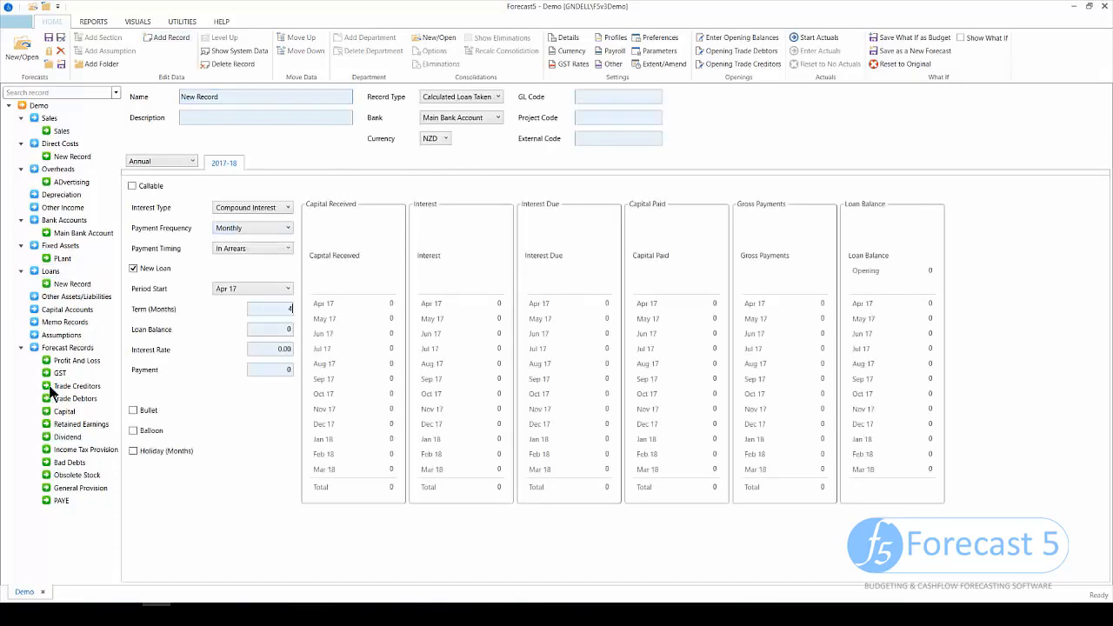
pyautogui.write('8')
pyautogui.click(267, 332)
pyautogui.write('20000')
pyautogui.press('Tab')
pyautogui.write('6.5')
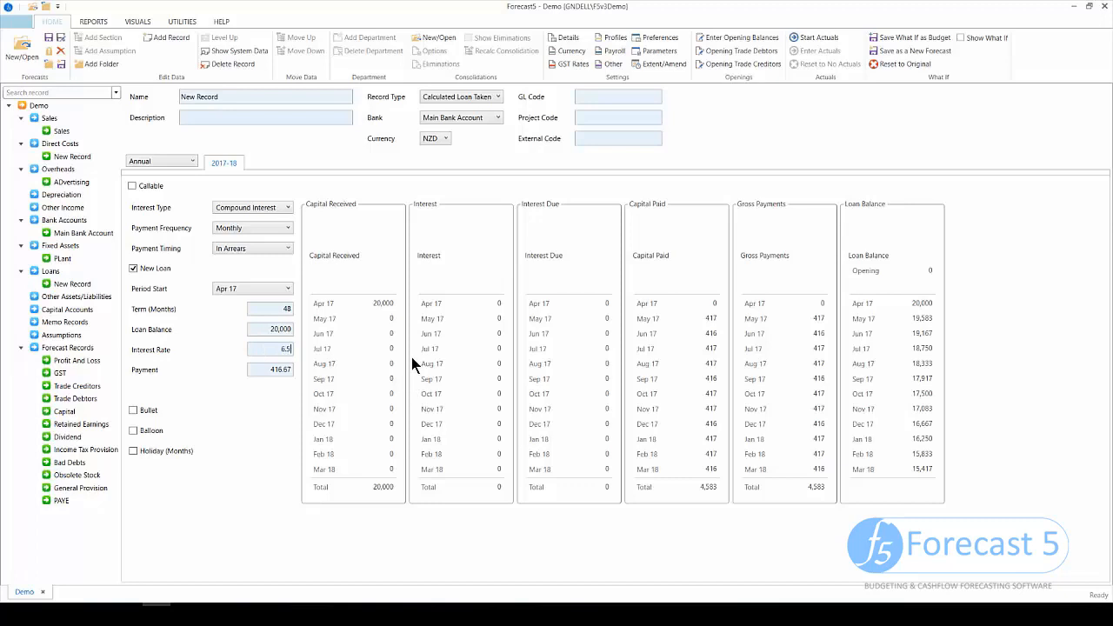
pyautogui.press('Tab')
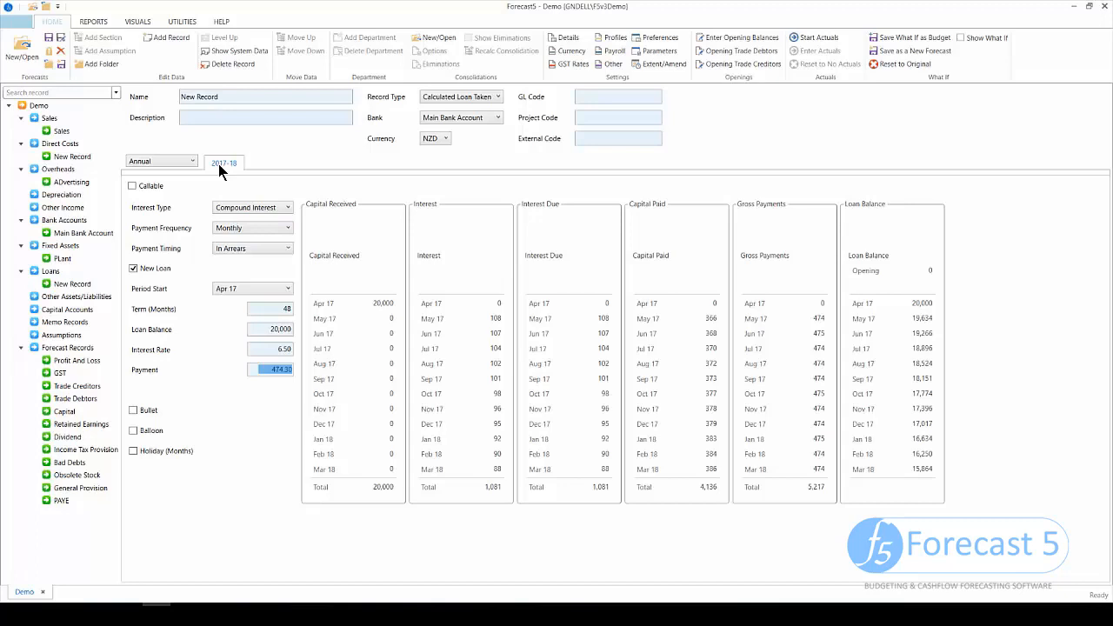
# - Rename the new loan record to Debt
pyautogui.click(74, 284)
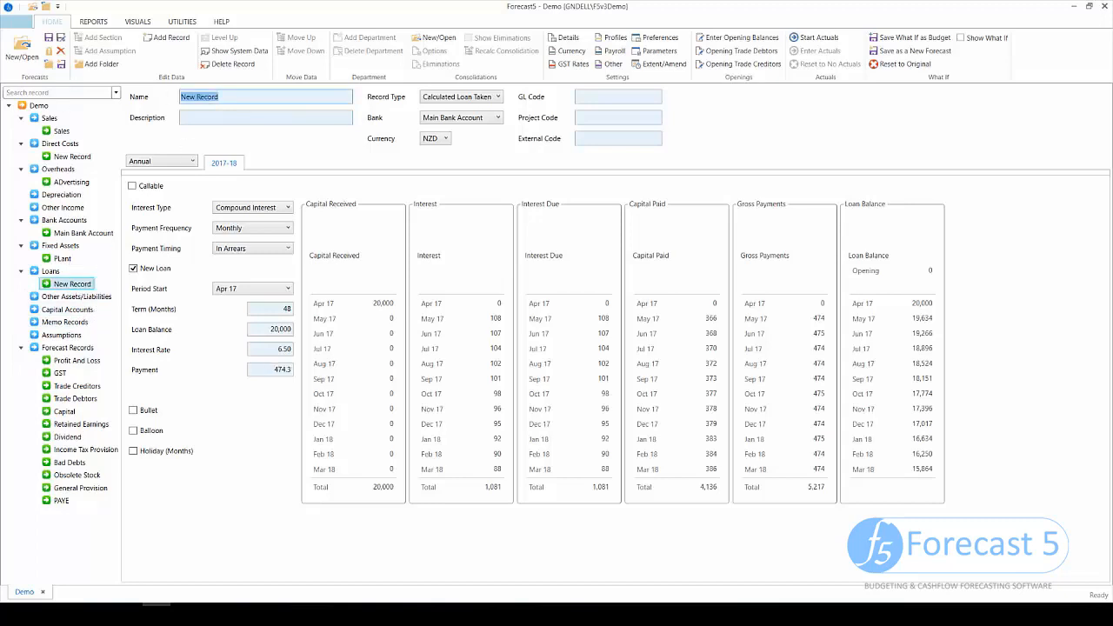
pyautogui.write('Debt')
pyautogui.press('Tab')
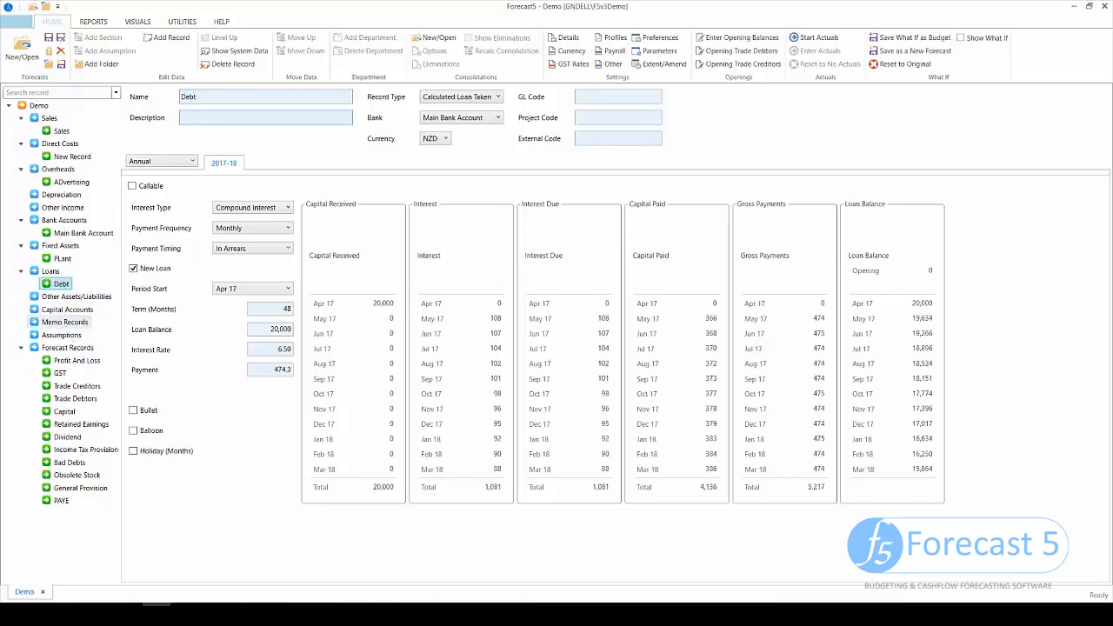
pyautogui.click(65, 321)
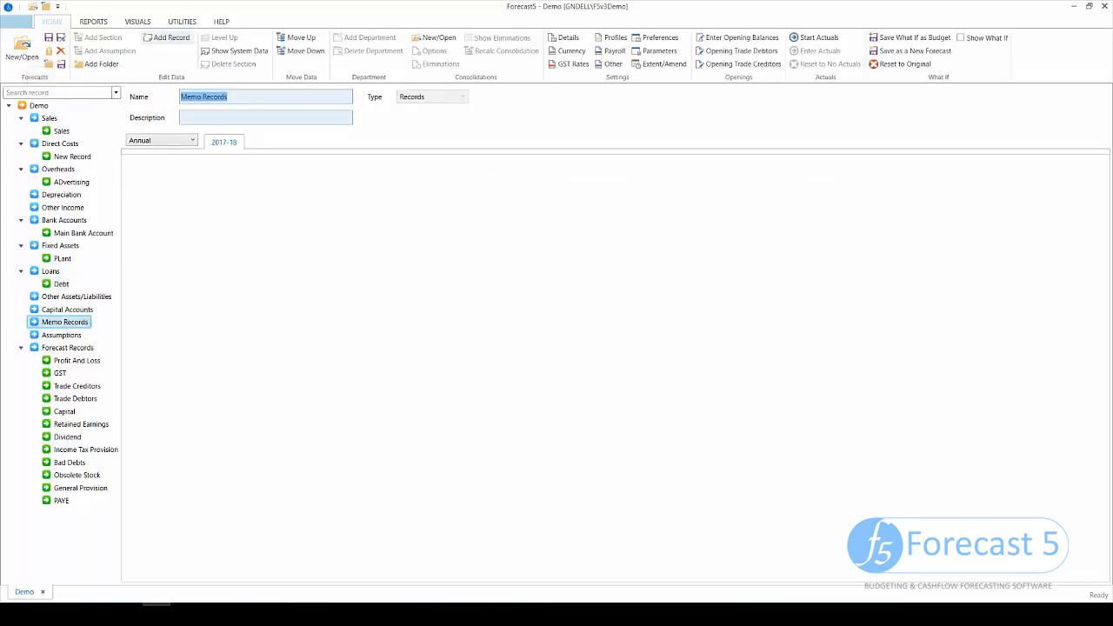
# - Add a KPI memo record with 100 in every month, then return to Sales
pyautogui.click(167, 37)
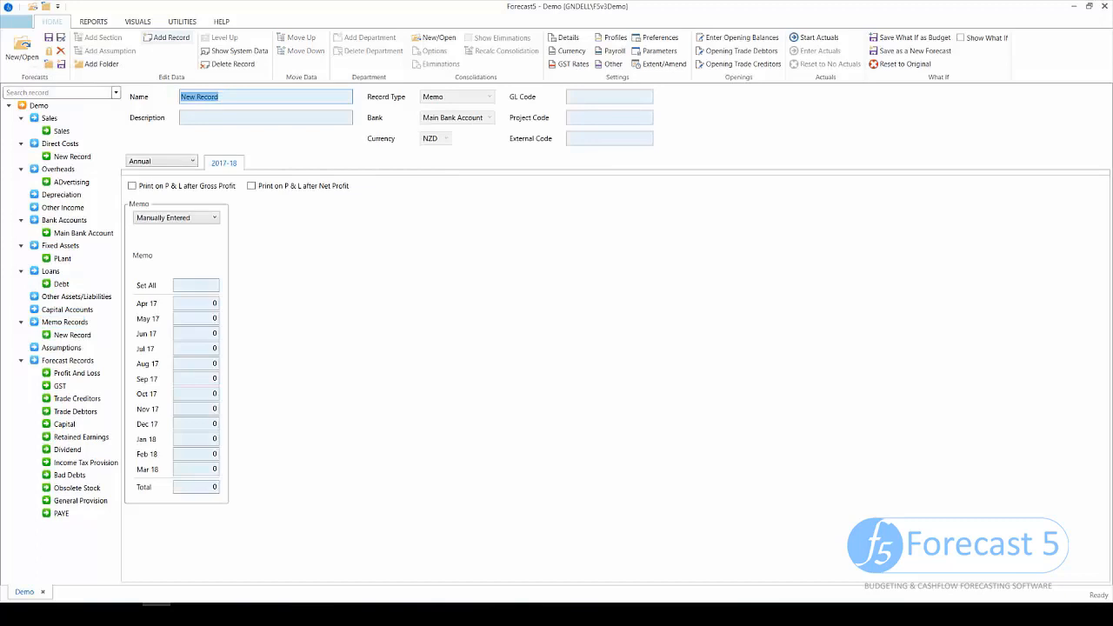
pyautogui.write('KPIS')
pyautogui.press('BackSpace')
pyautogui.press('Tab')
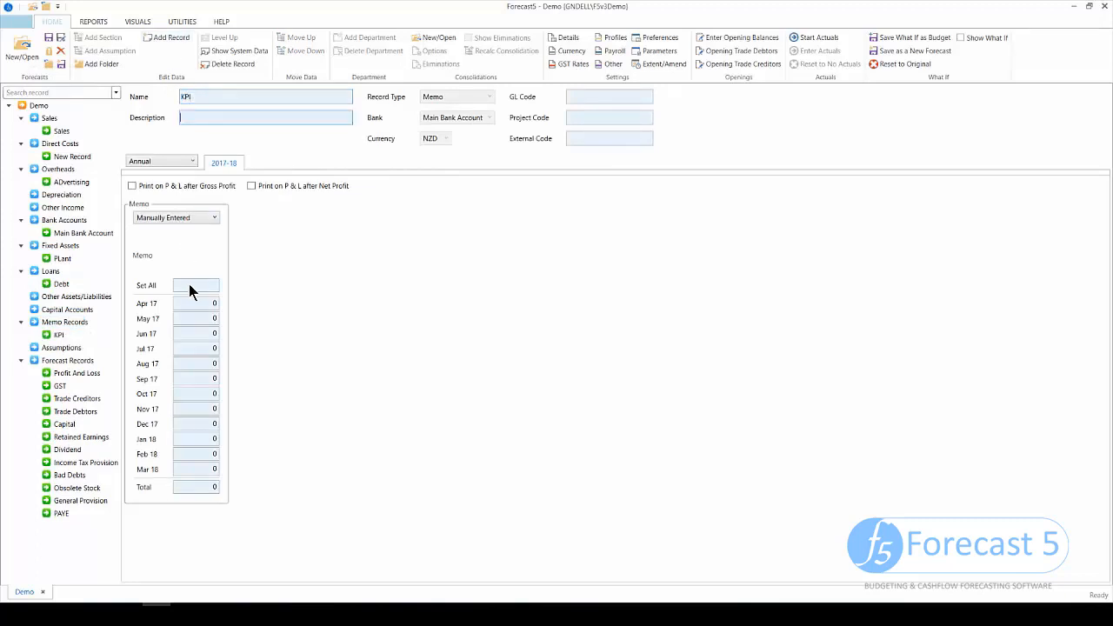
pyautogui.click(190, 284)
pyautogui.write('100.')
pyautogui.press('Tab')
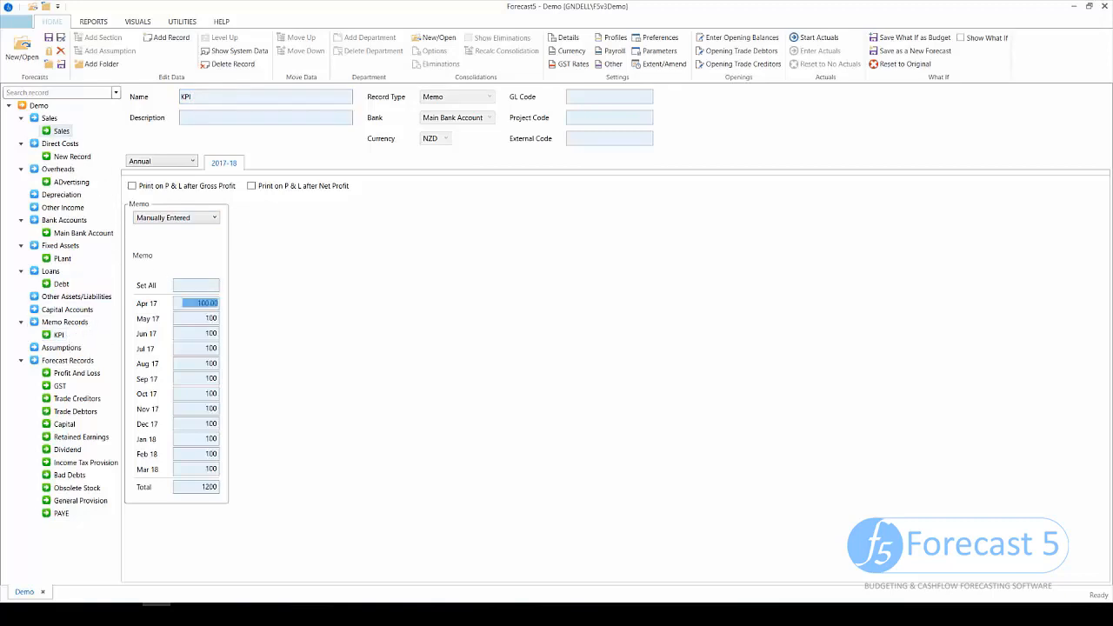
pyautogui.click(60, 130)
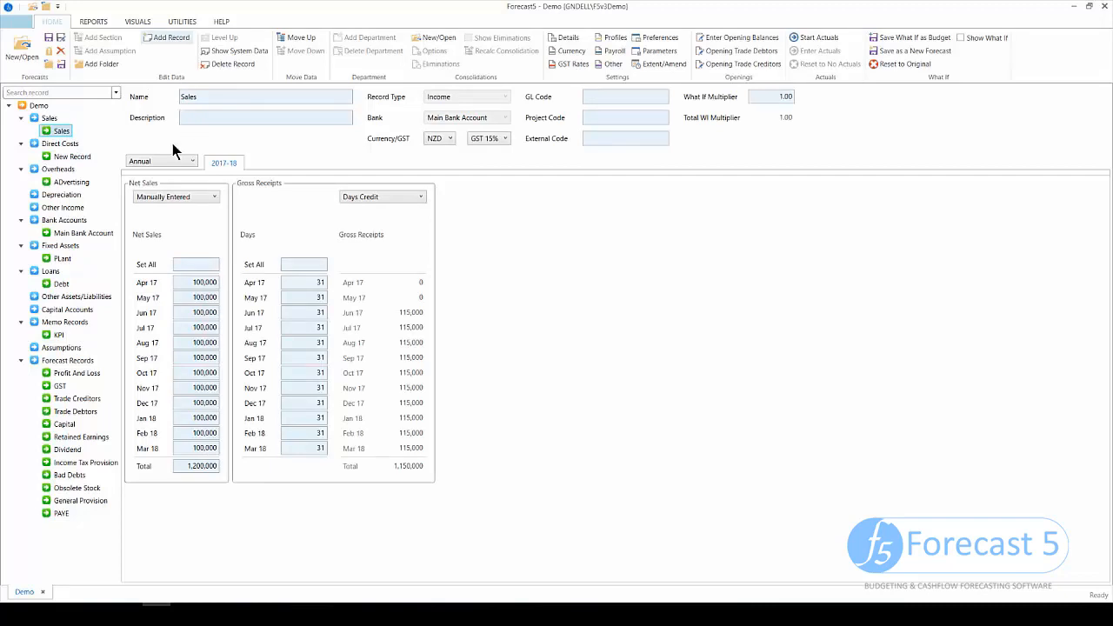
# - Set the new Sales record's Net Sales to the formula KPI × 150
pyautogui.click(203, 197)
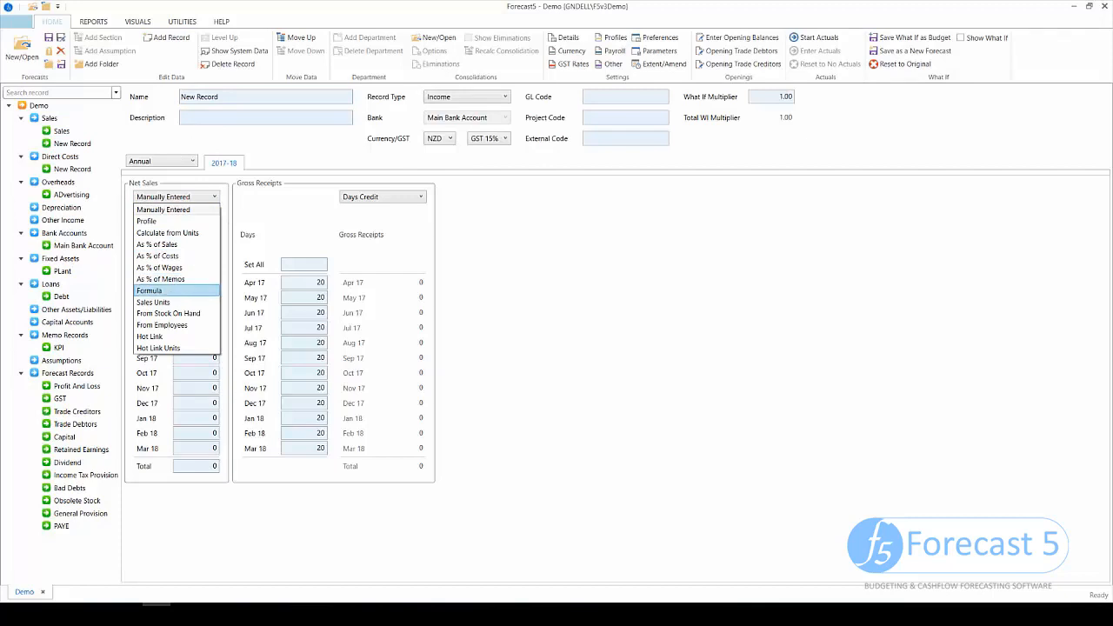
pyautogui.press('Return')
pyautogui.click(140, 218)
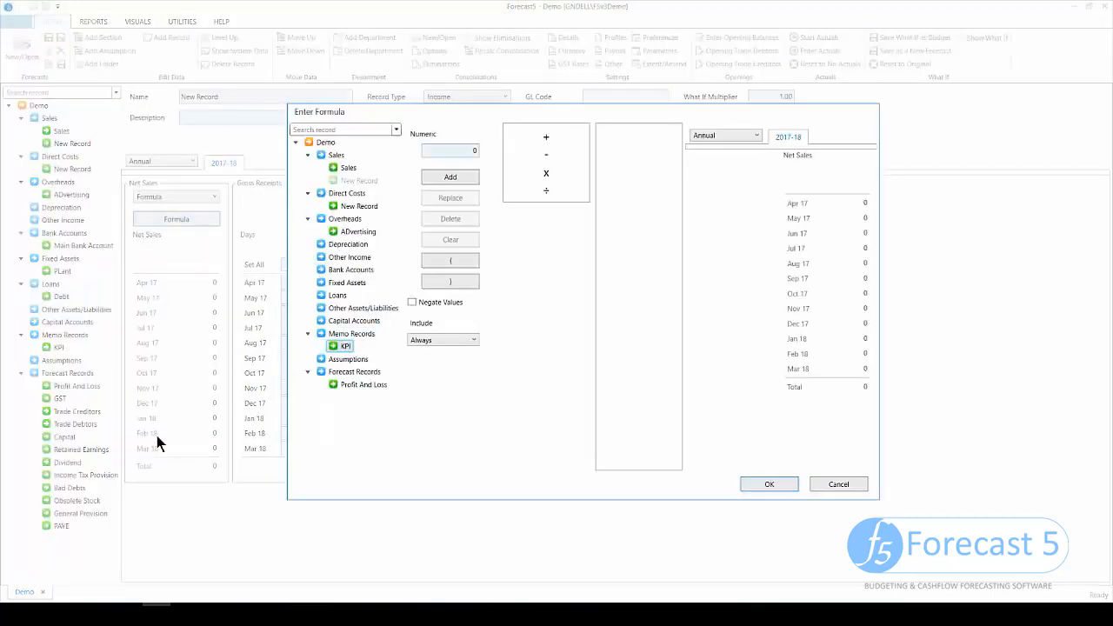
pyautogui.doubleClick(349, 347)
pyautogui.doubleClick(547, 175)
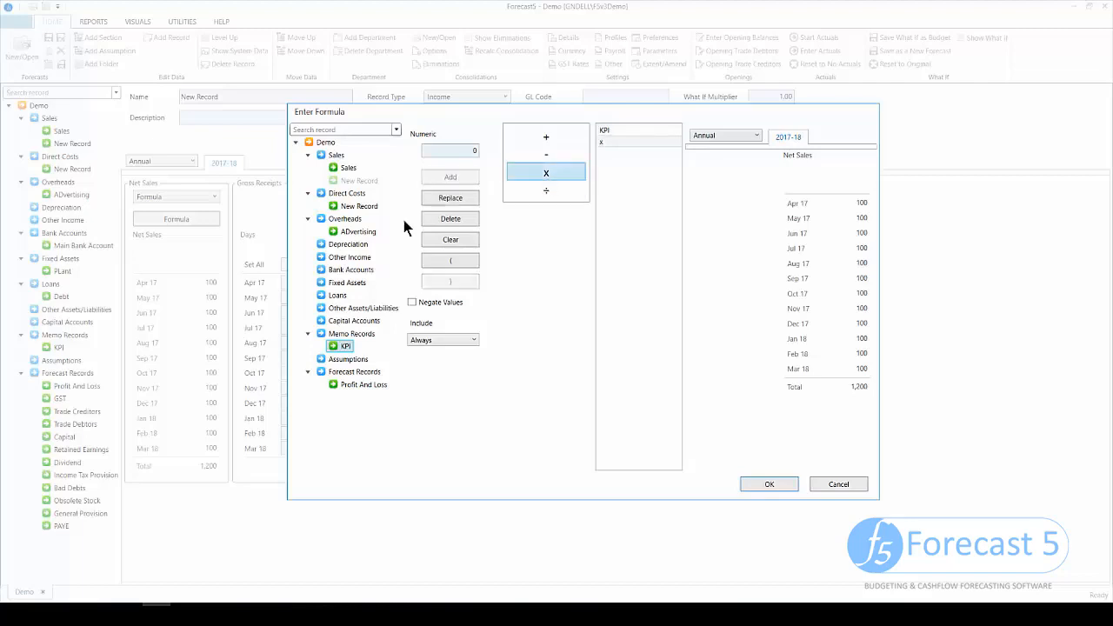
pyautogui.click(469, 151)
pyautogui.write('15')
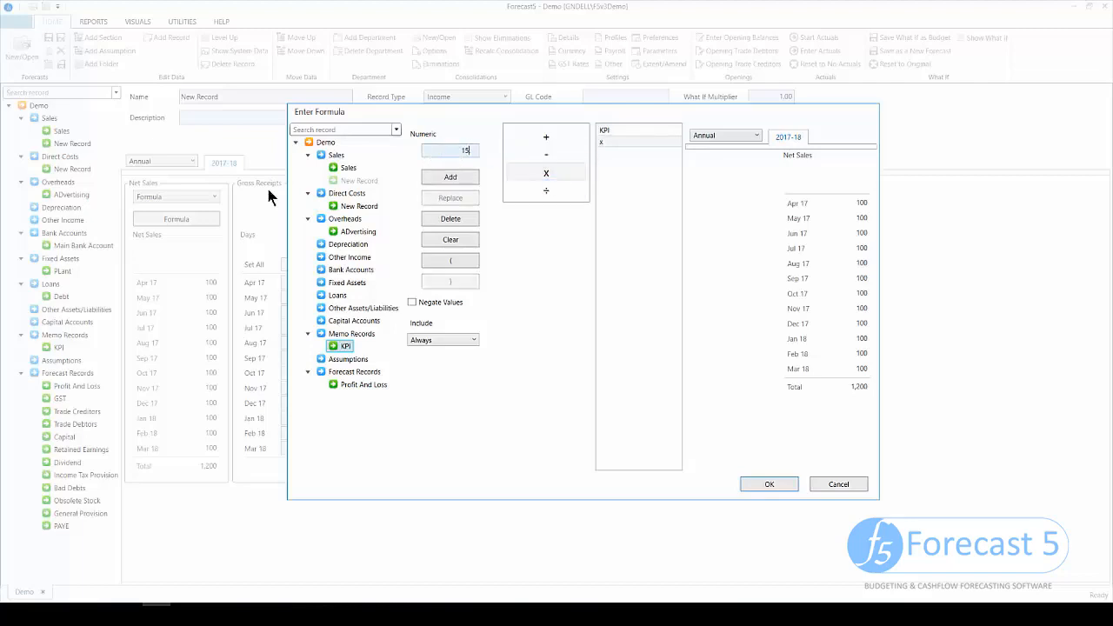
pyautogui.write('0')
pyautogui.click(443, 177)
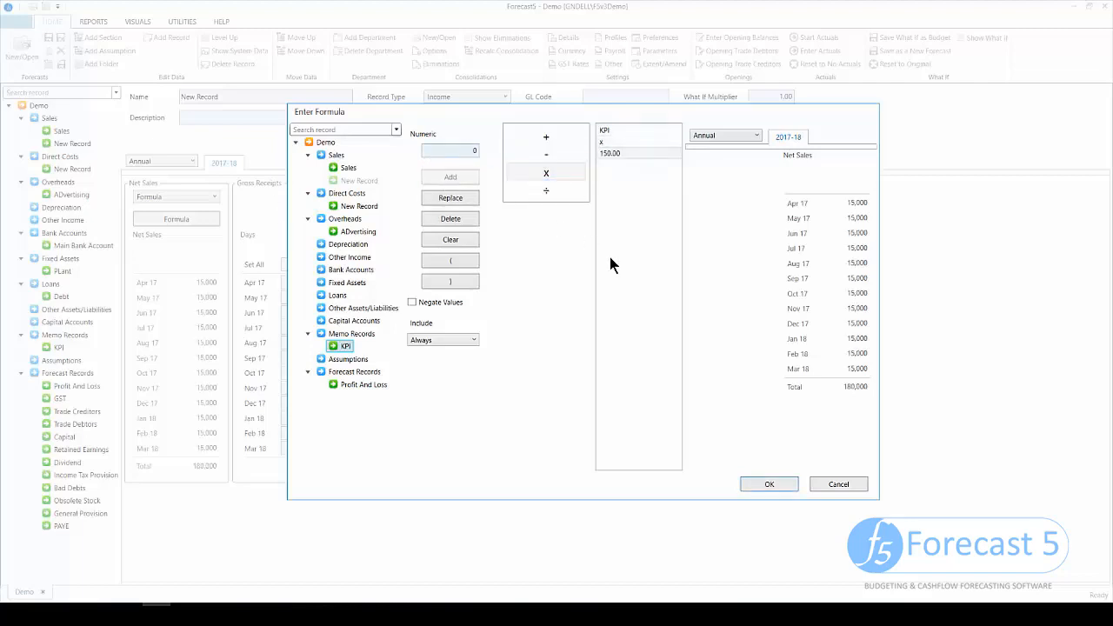
pyautogui.click(768, 484)
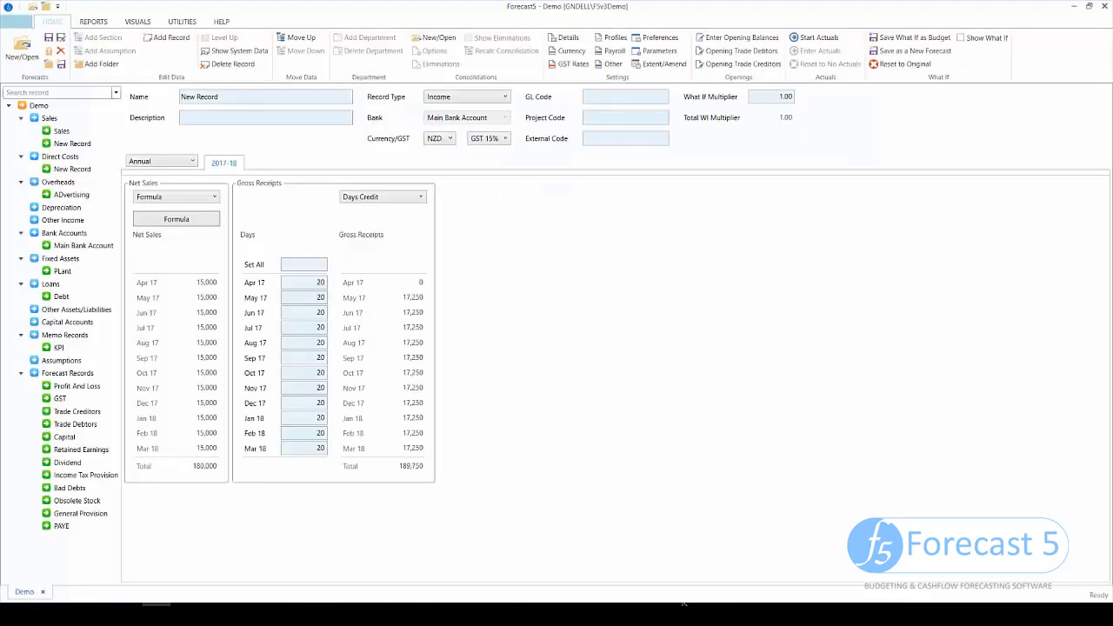
pyautogui.click(61, 360)
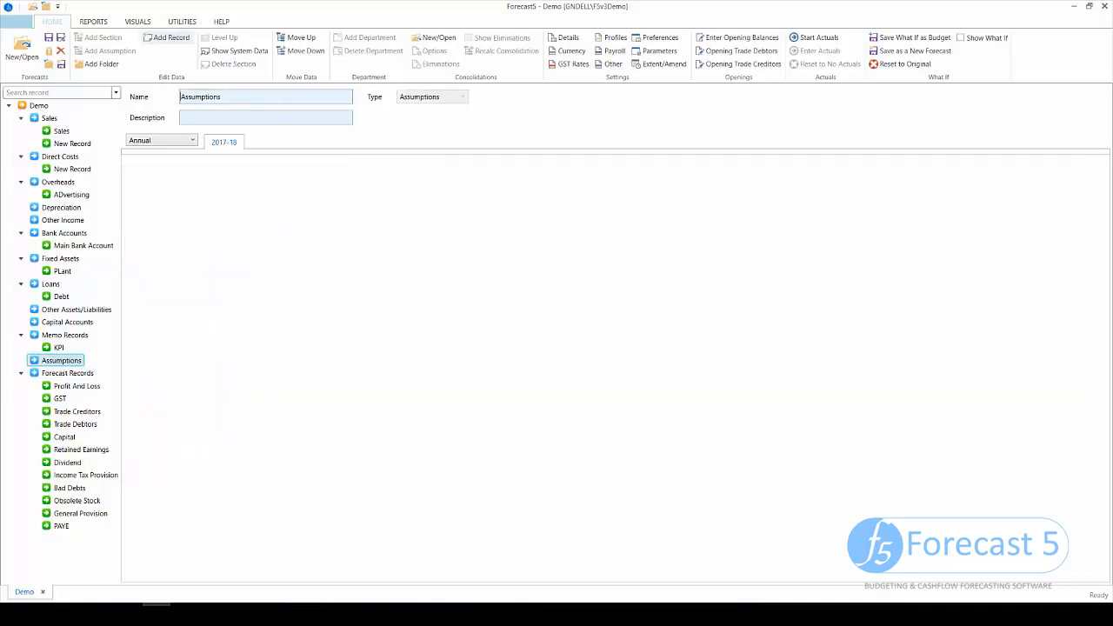
# - Add an assumption record 'Sales ASsumption' described as 'is recorded as enbtred' and select it
pyautogui.click(167, 37)
pyautogui.write('Sales A')
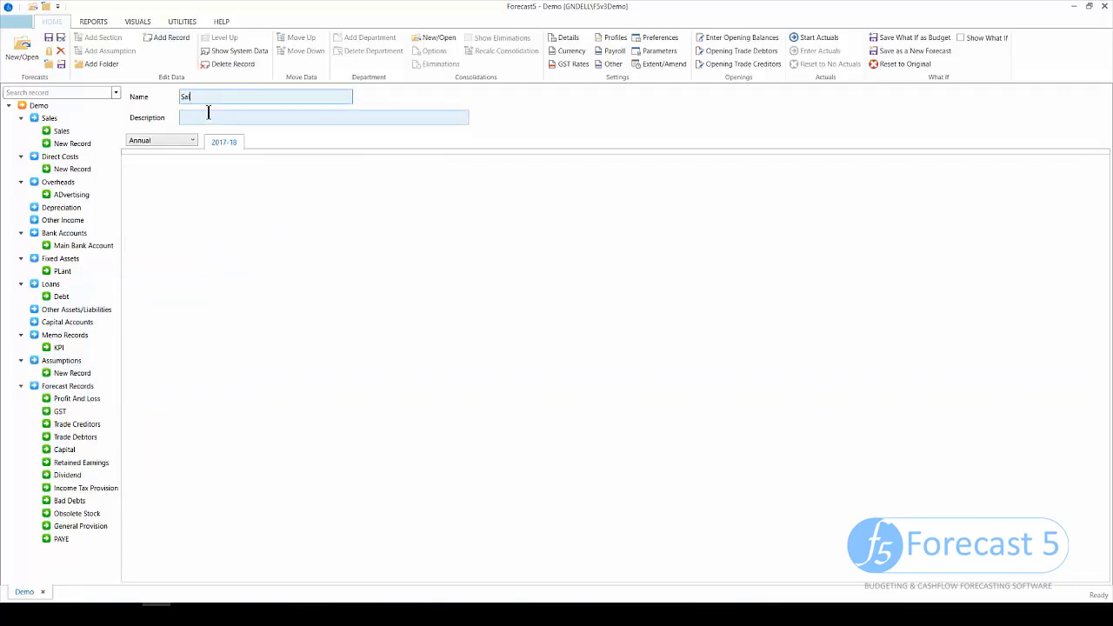
pyautogui.write('Ssumption')
pyautogui.click(207, 112)
pyautogui.write('i')
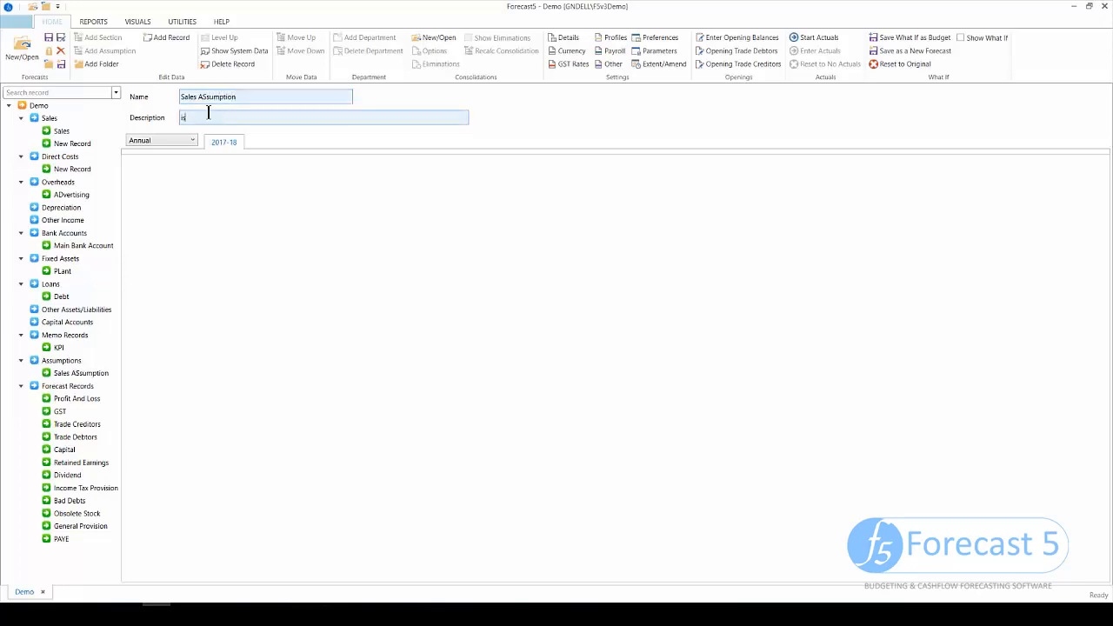
pyautogui.write('s recorded as enbtred')
pyautogui.click(80, 374)
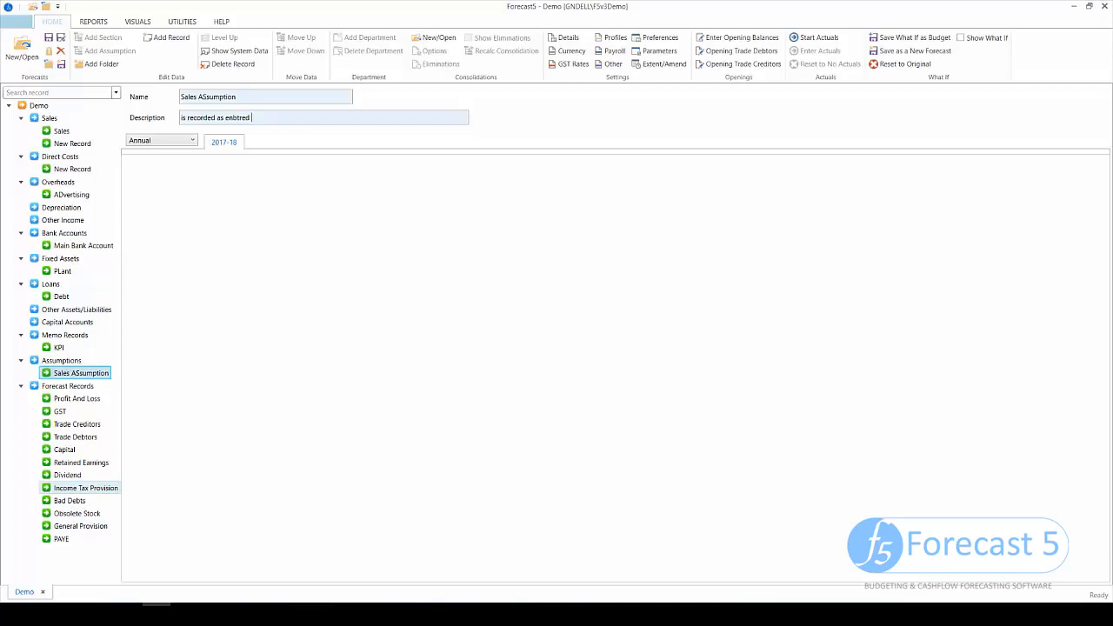
# - Set the Income Tax Provision rate to 30% for every month
pyautogui.click(85, 487)
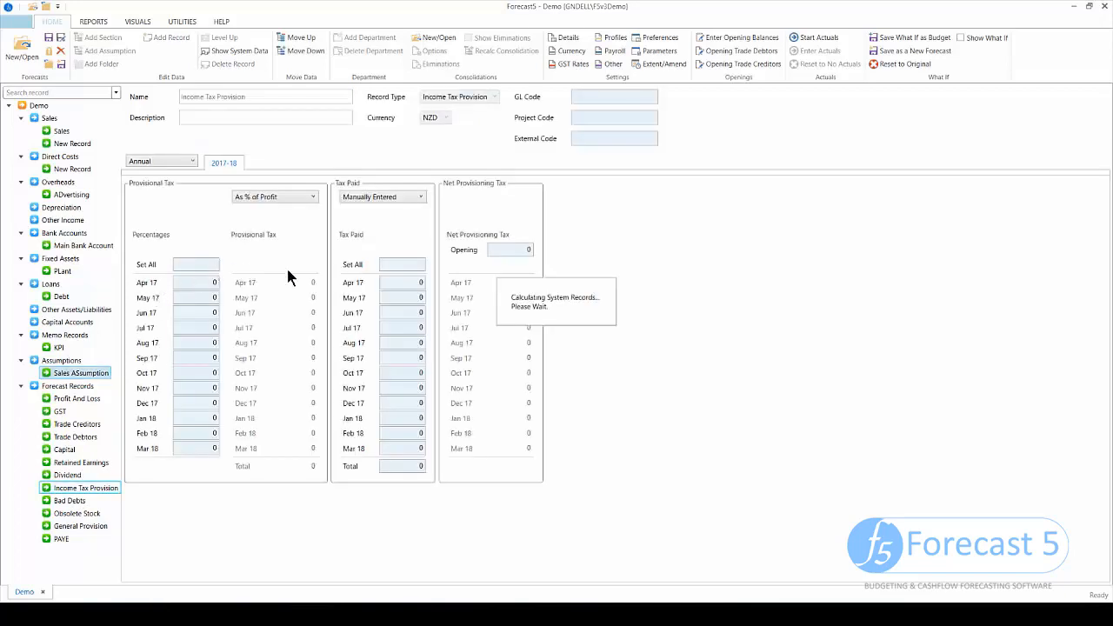
pyautogui.click(192, 264)
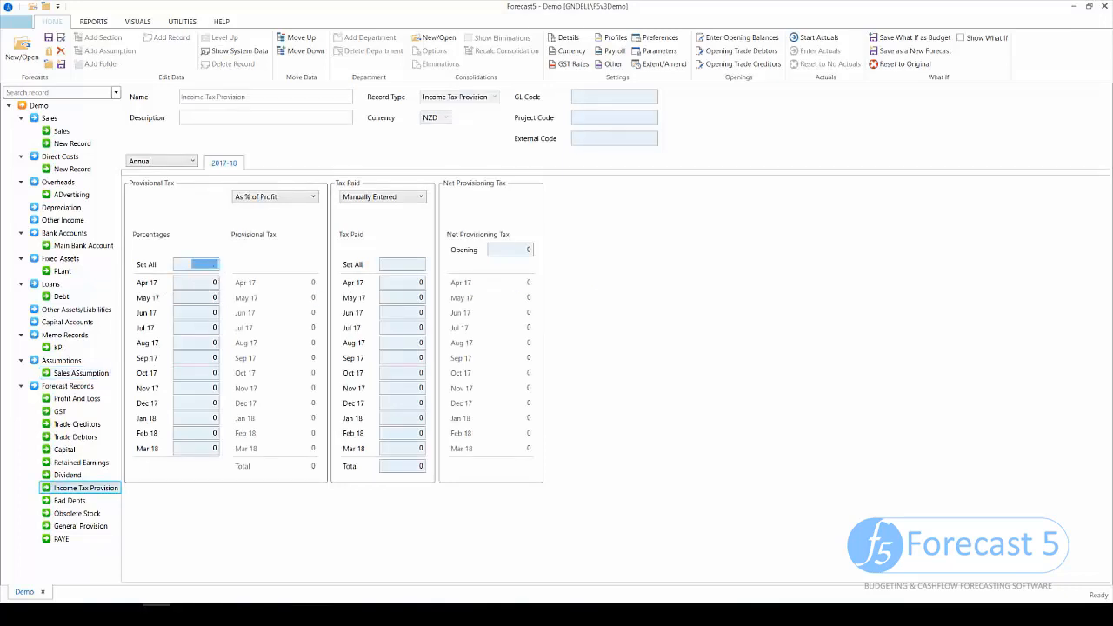
pyautogui.write('30.')
pyautogui.press('Tab')
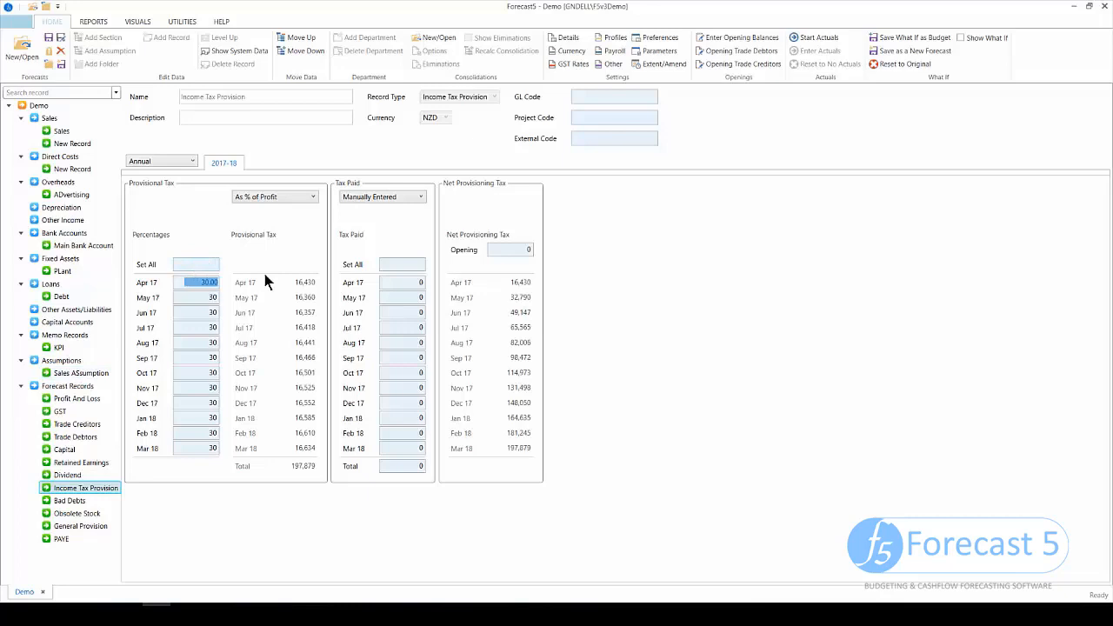
# - Enter tax paid of 65,000 in Jul 17, 49,000 in Oct 17 and 67,000 in Feb 18
pyautogui.click(395, 328)
pyautogui.write('65000')
pyautogui.press('Tab')
pyautogui.press('Tab')
pyautogui.press('Tab')
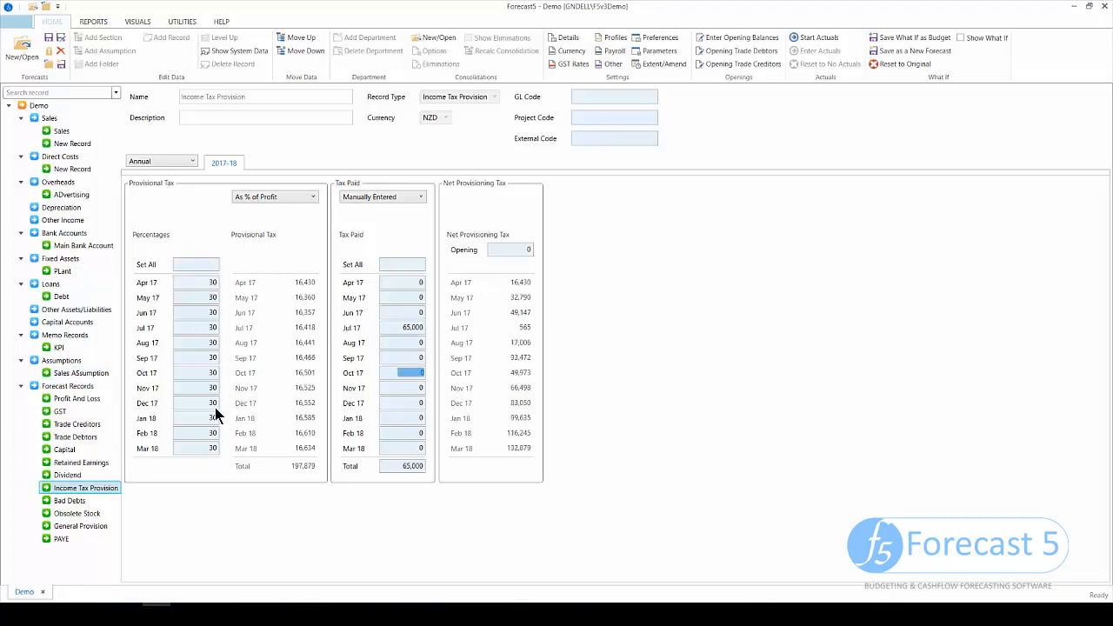
pyautogui.write('49000')
pyautogui.press('Tab')
pyautogui.press('Tab')
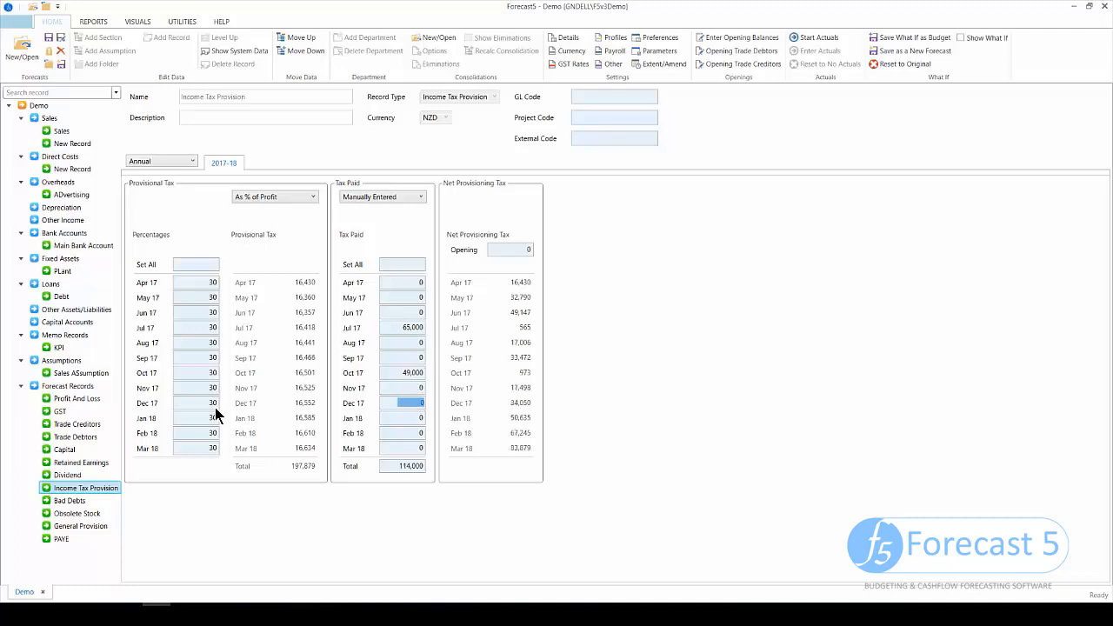
pyautogui.press('Tab')
pyautogui.press('Tab')
pyautogui.write('67000')
pyautogui.press('Tab')
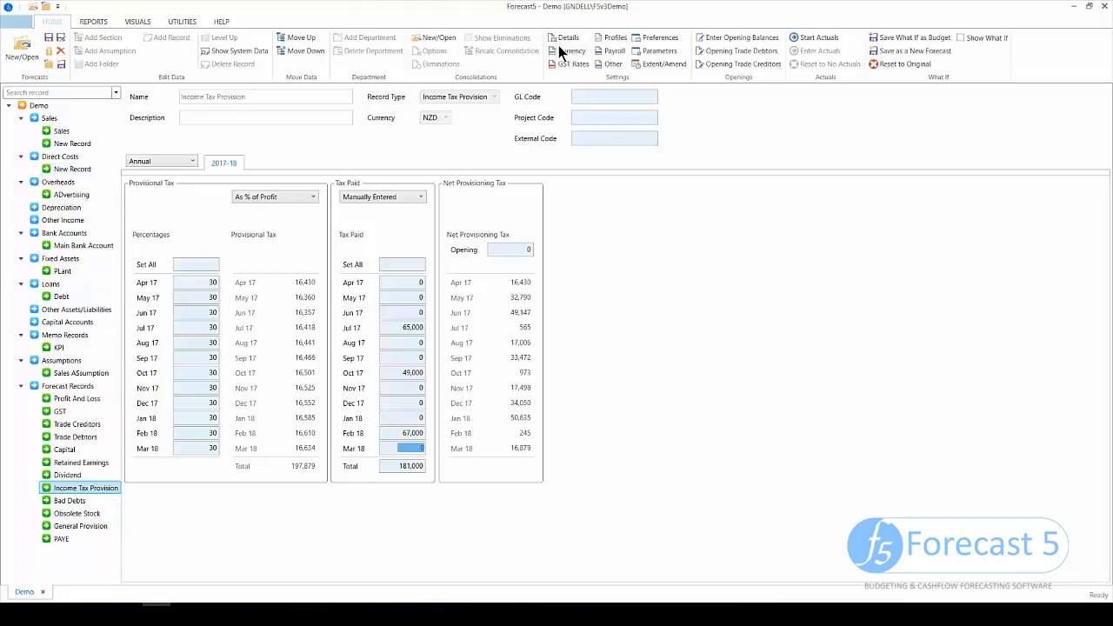
pyautogui.click(93, 20)
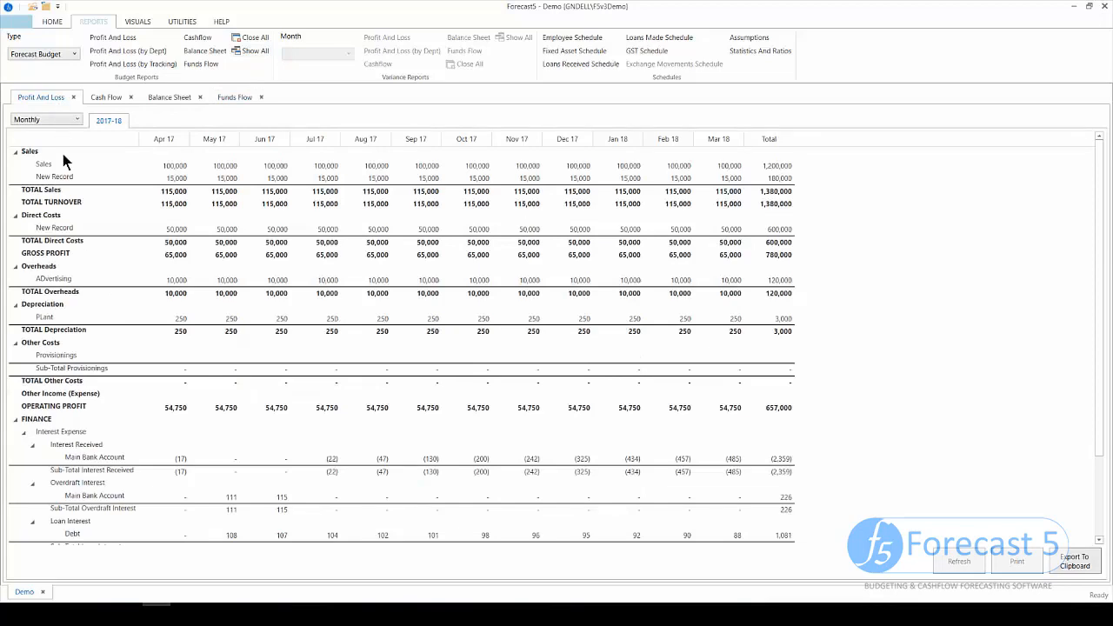
pyautogui.scroll(-1, 235, 467)
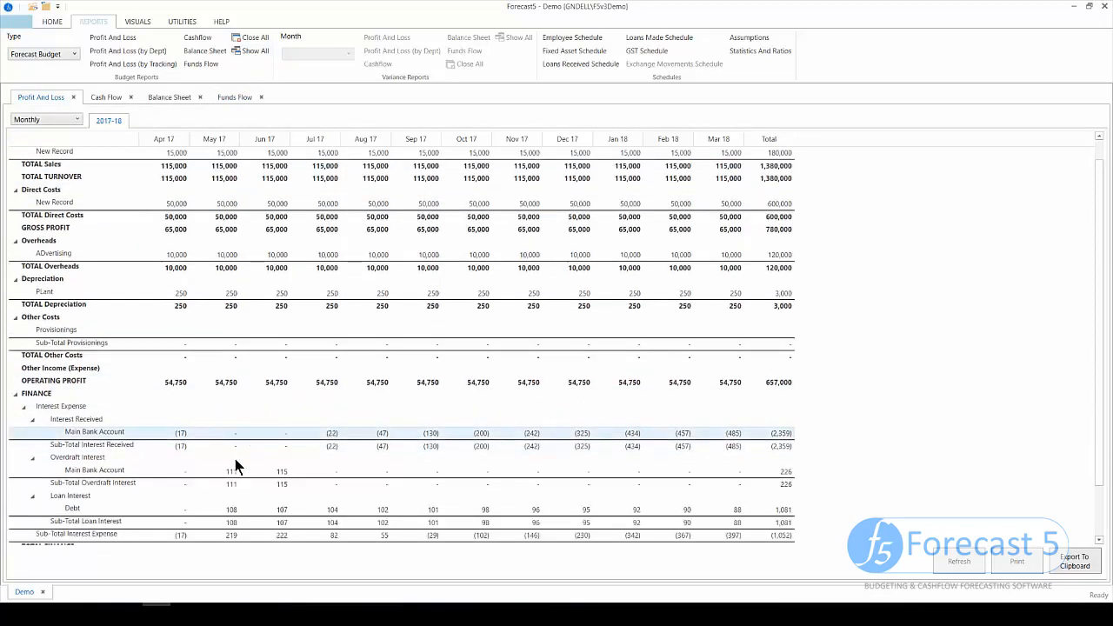
pyautogui.scroll(-1, 234, 467)
pyautogui.scroll(-2, 235, 466)
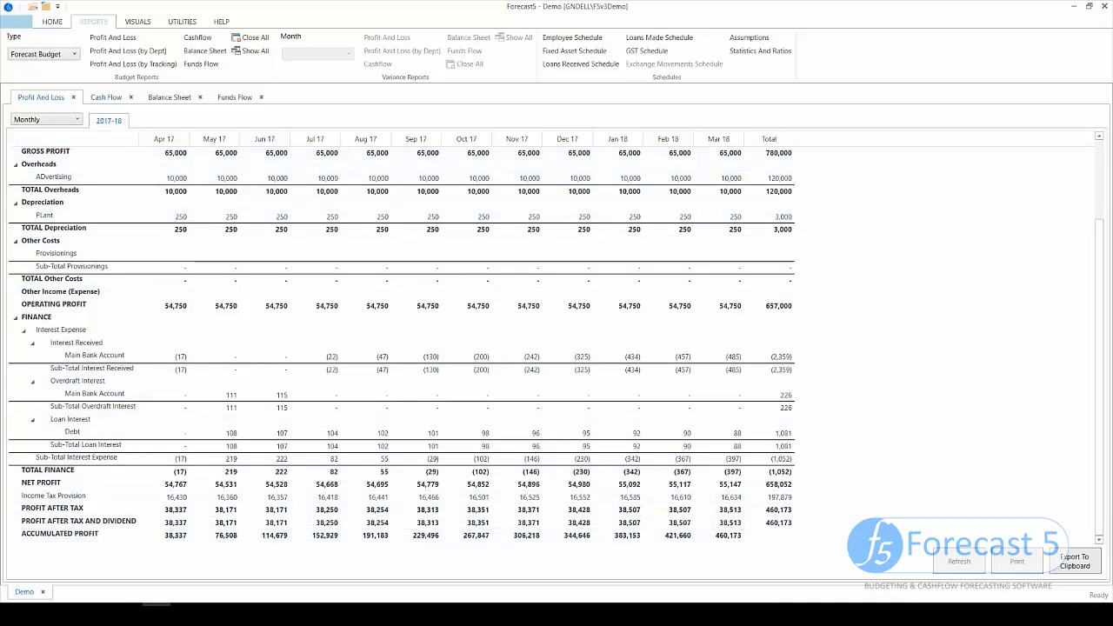
pyautogui.click(107, 97)
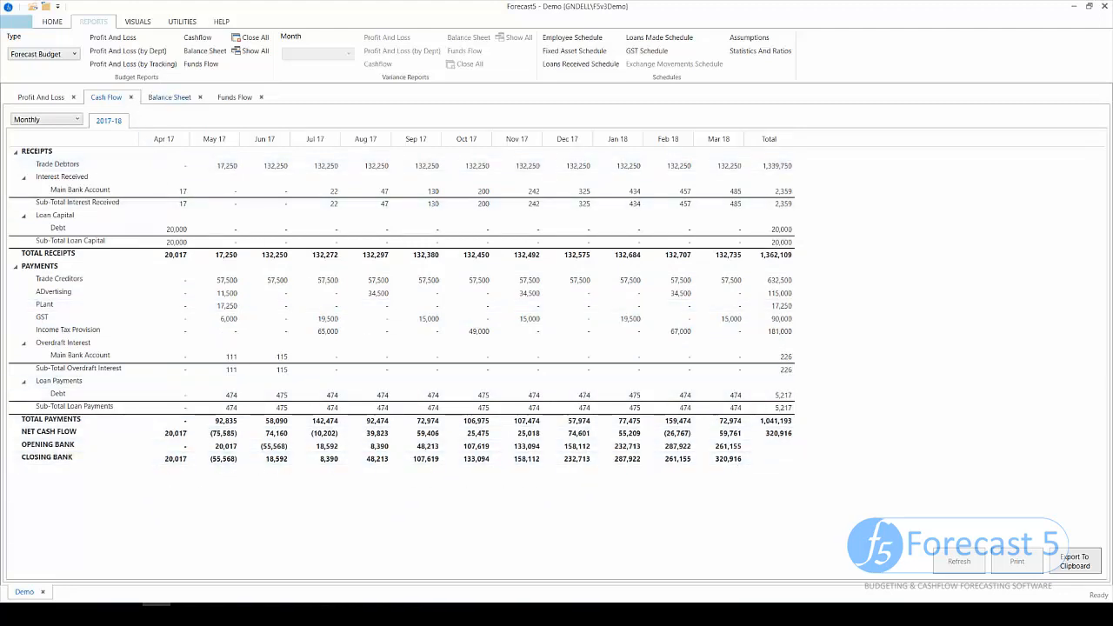
pyautogui.click(167, 98)
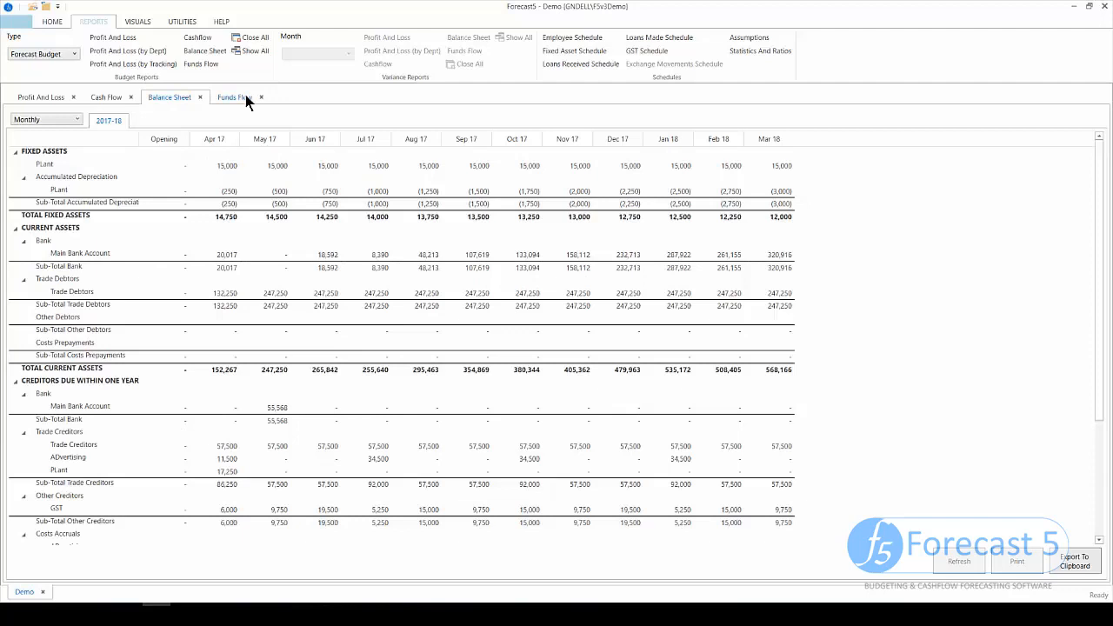
pyautogui.click(52, 21)
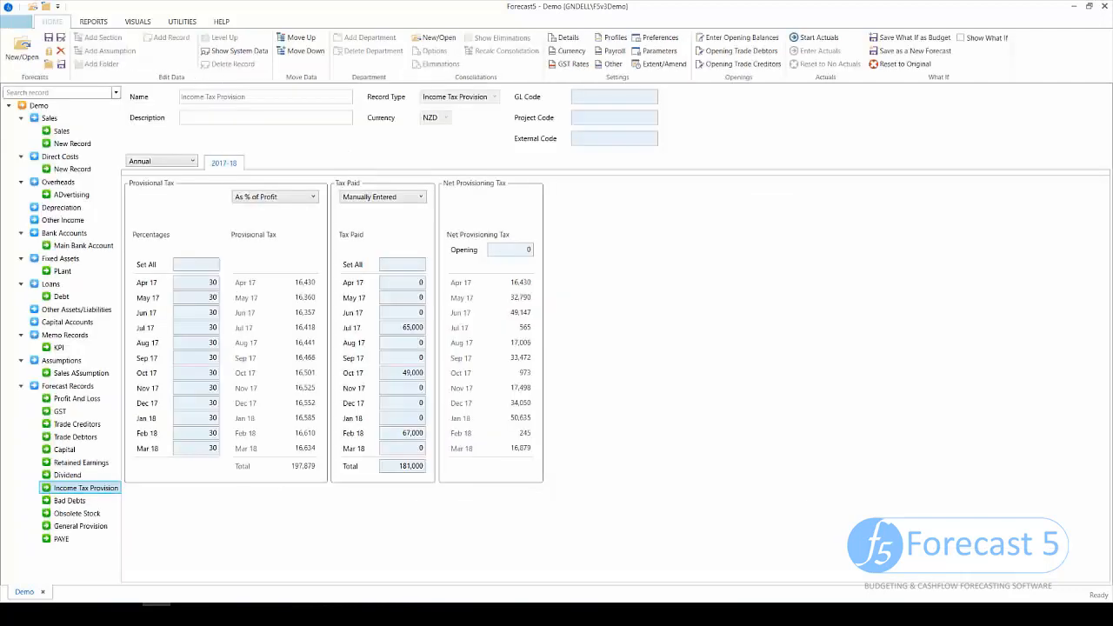
# - Give Sales a What If Multiplier of 1.25, then list the report budget types
pyautogui.click(49, 118)
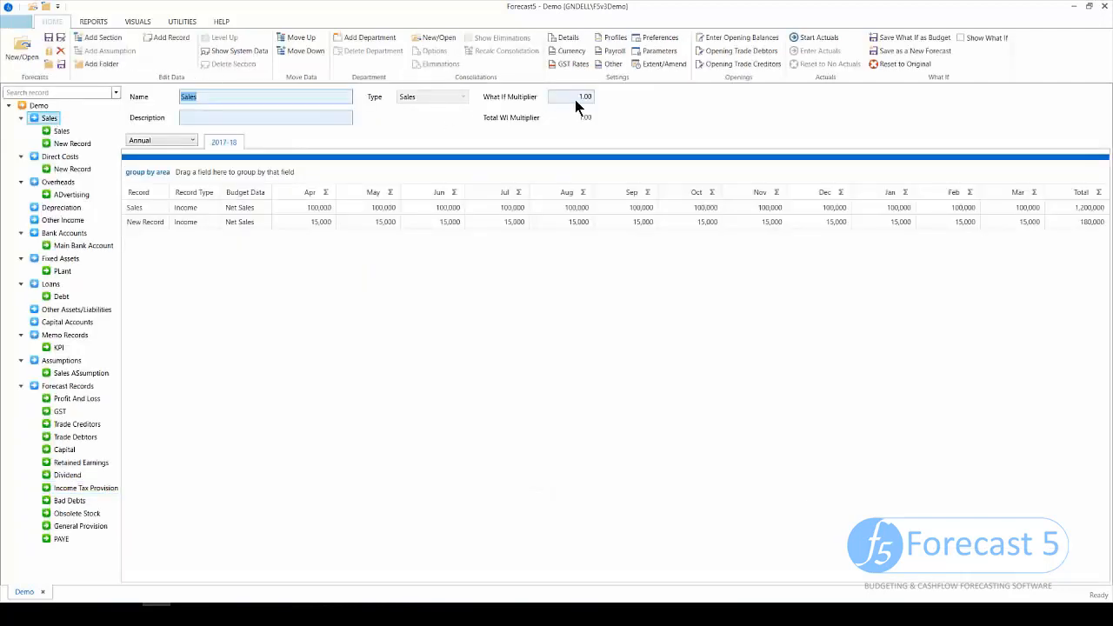
pyautogui.click(575, 99)
pyautogui.write('1.25')
pyautogui.click(90, 24)
pyautogui.click(74, 54)
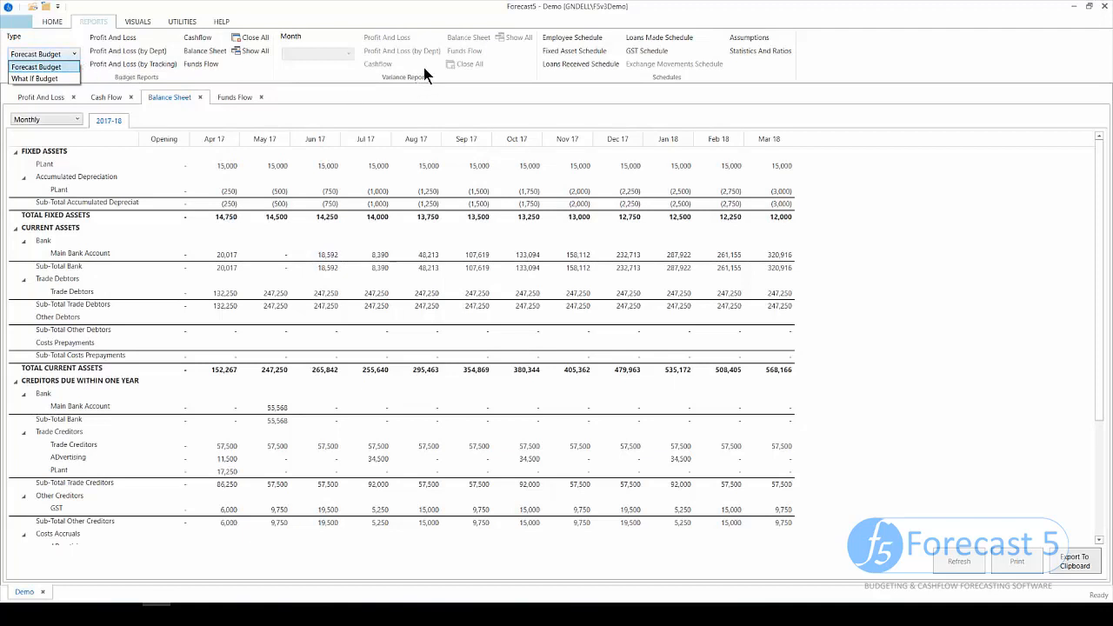
# - View the Sales and Working Capital Days charts, then return to the Sales record
pyautogui.click(140, 23)
pyautogui.click(140, 22)
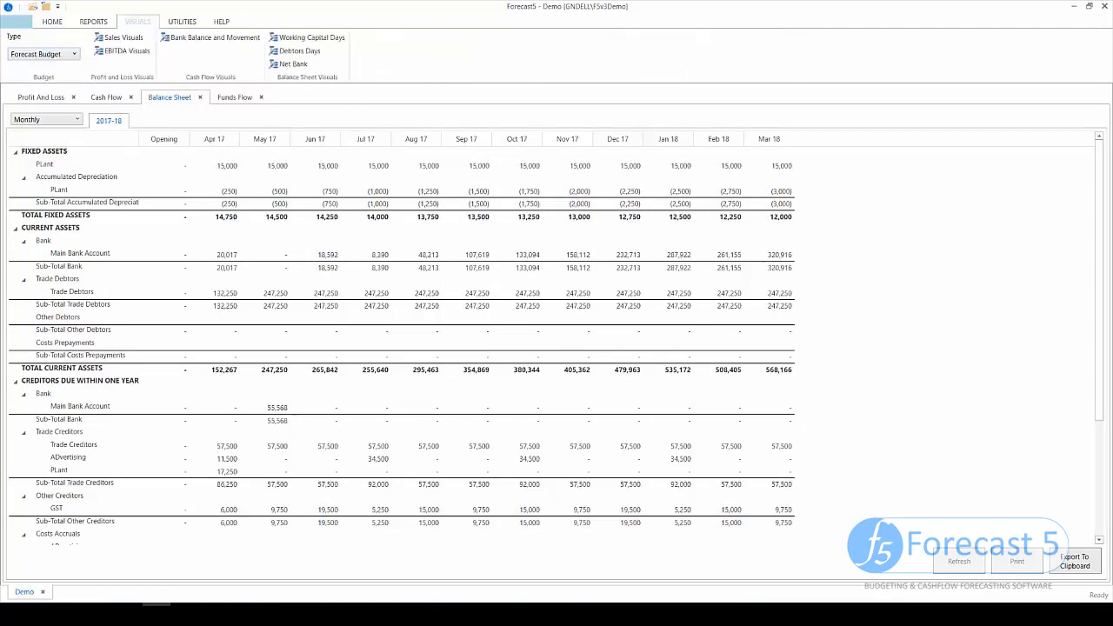
pyautogui.click(121, 37)
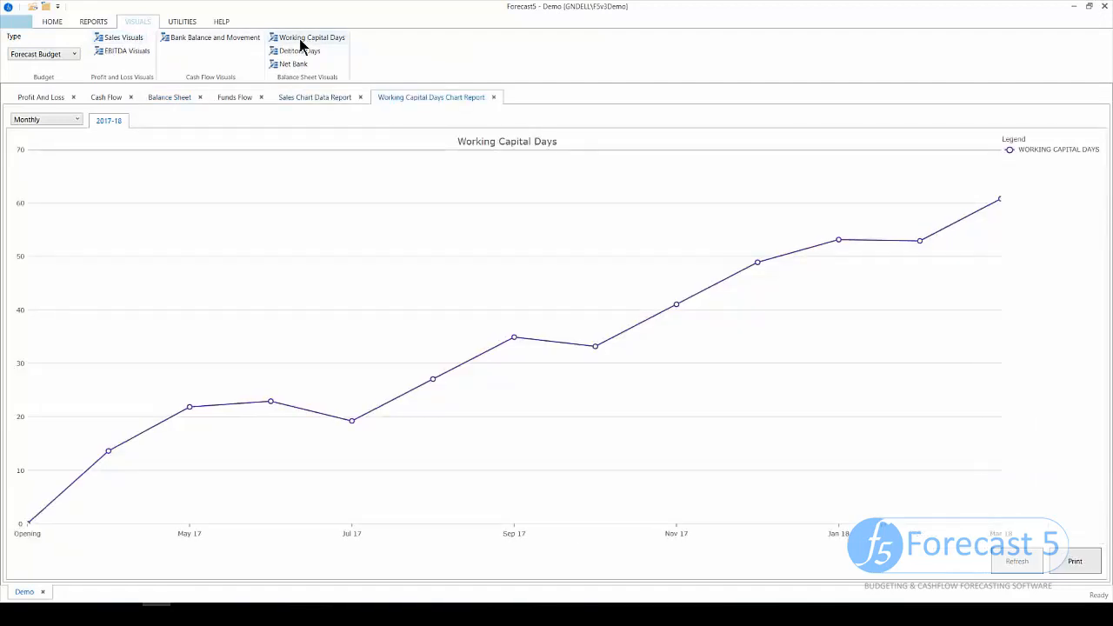
pyautogui.click(54, 22)
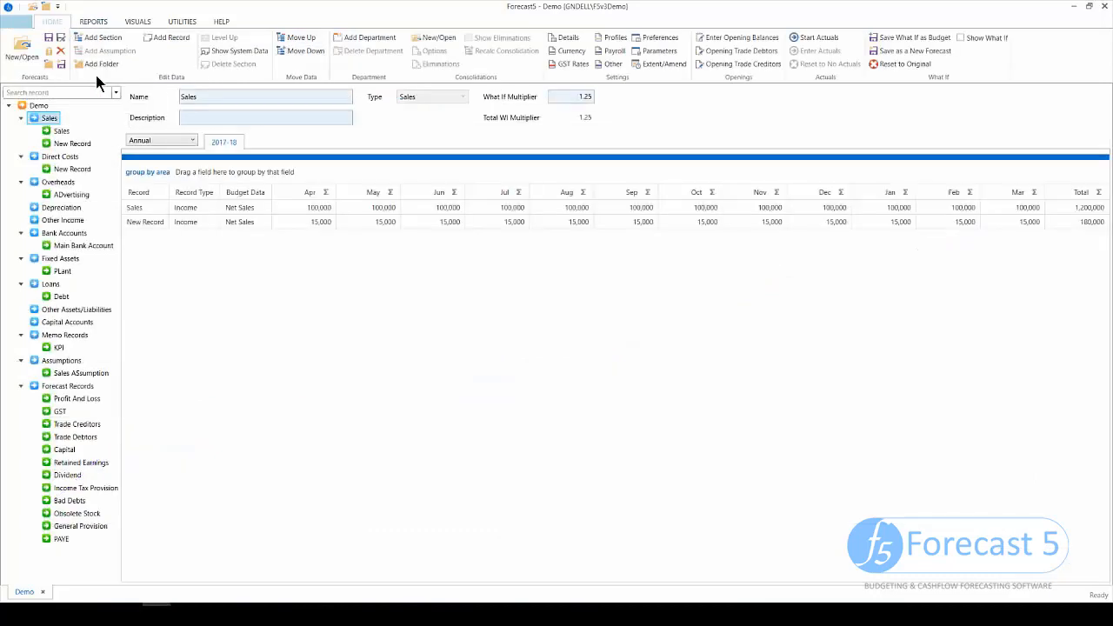